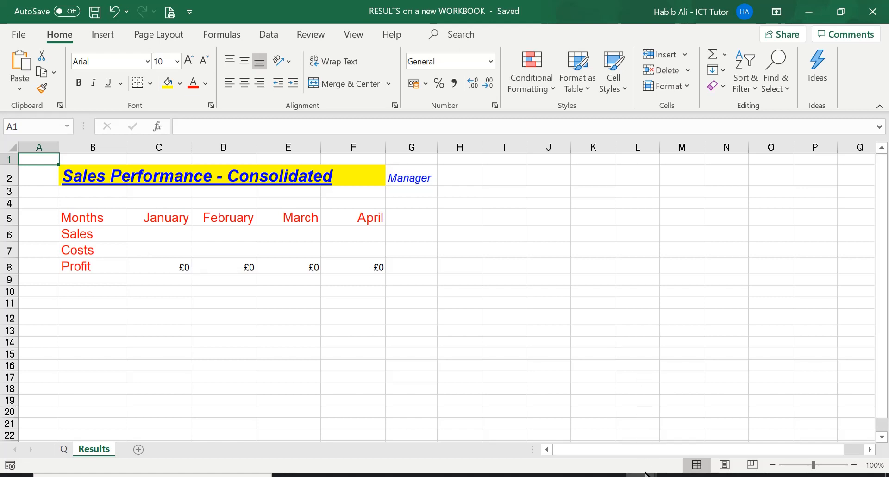
Compare the consolidated Results sheet with the Northern Division sales, costs and profit figures in the Links workbook.
mouse_move(641, 475)
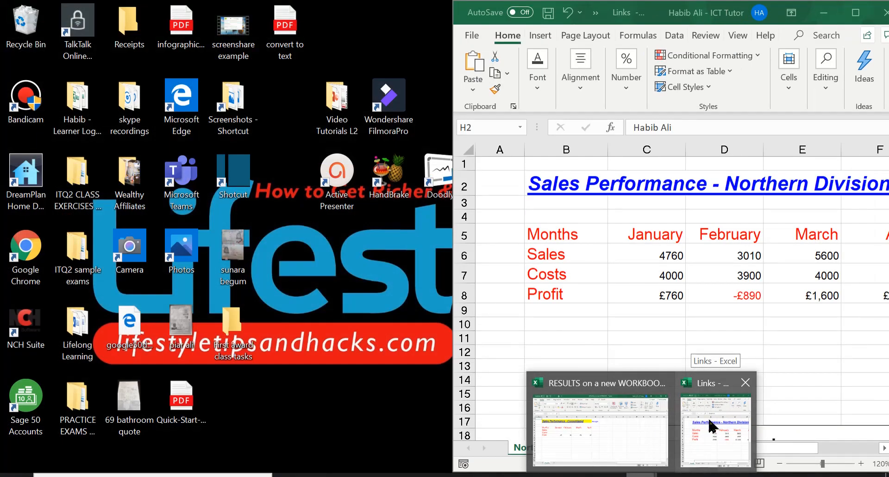
left_click(705, 426)
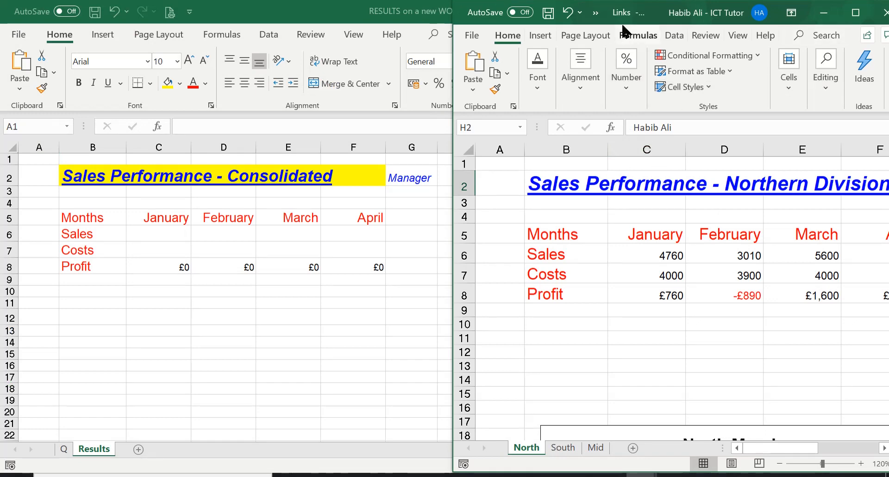
left_click(856, 13)
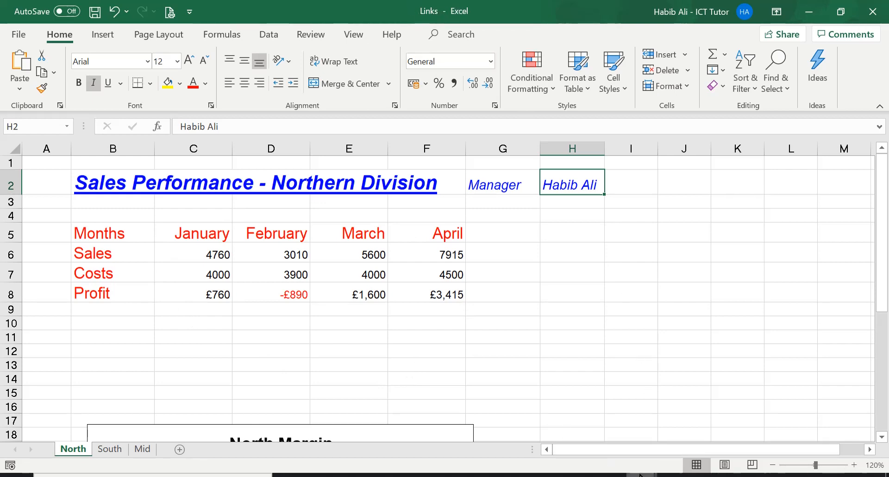
mouse_move(641, 475)
mouse_move(605, 441)
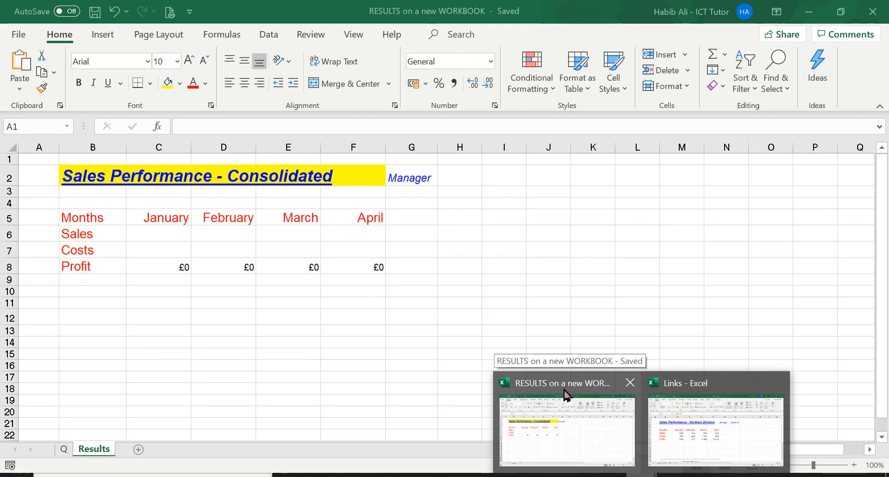
left_click(575, 417)
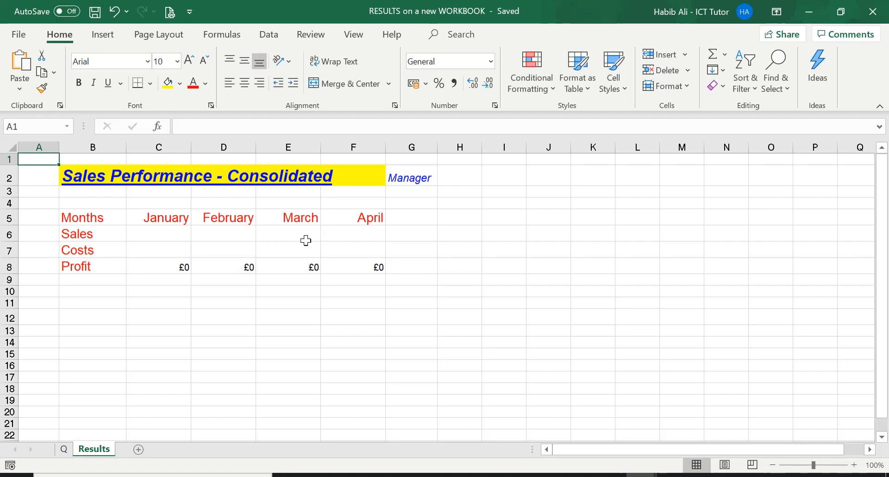
mouse_move(641, 475)
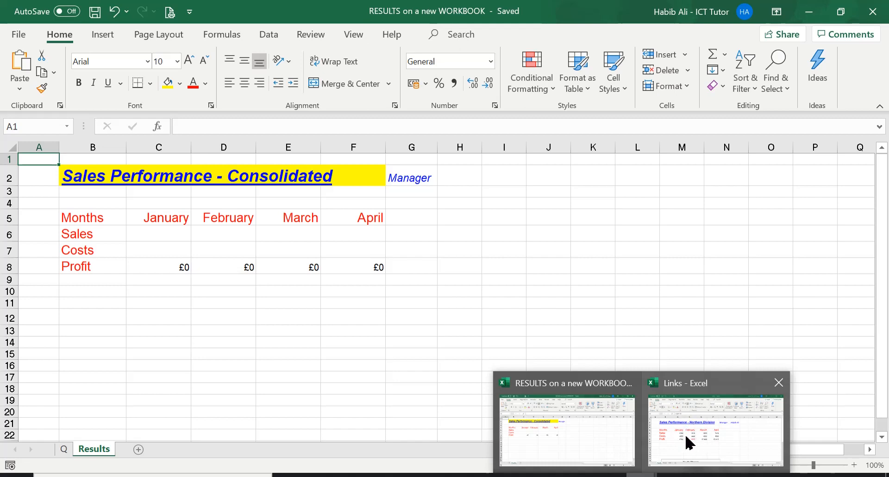
mouse_move(695, 428)
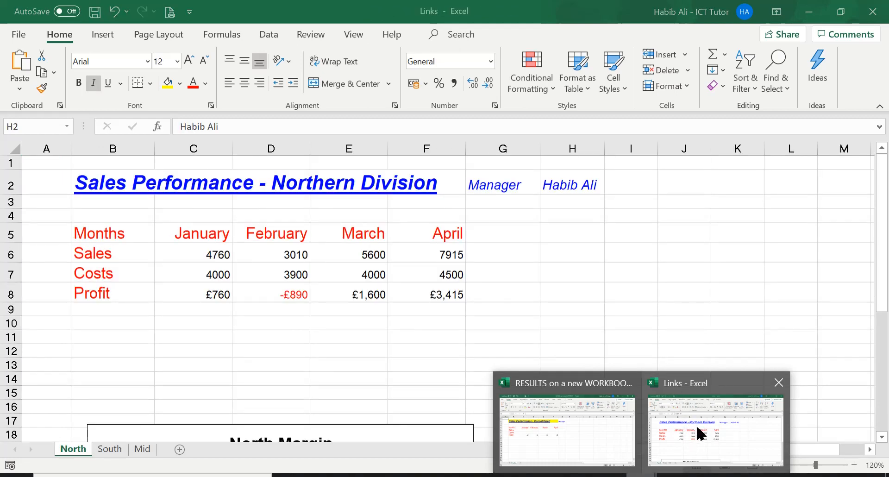
left_click(696, 431)
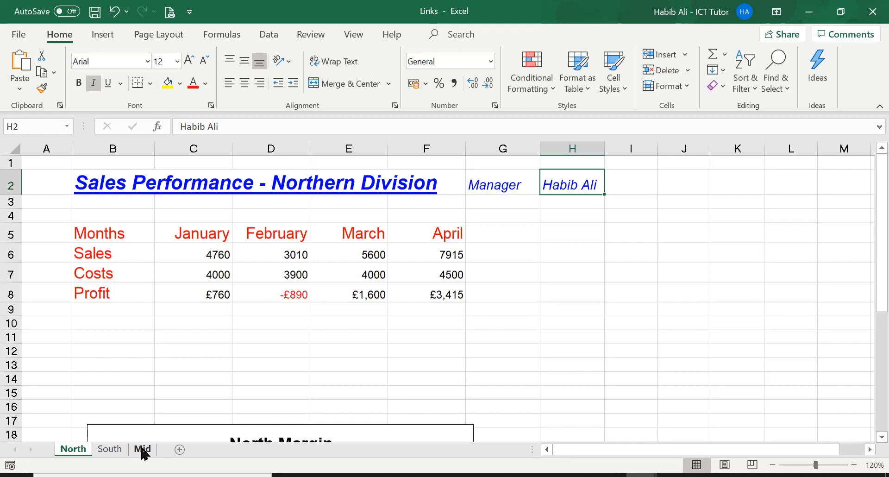
Read today's question on the Q sheet of the RESULTS workbook and return to the Results sheet.
left_click(601, 439)
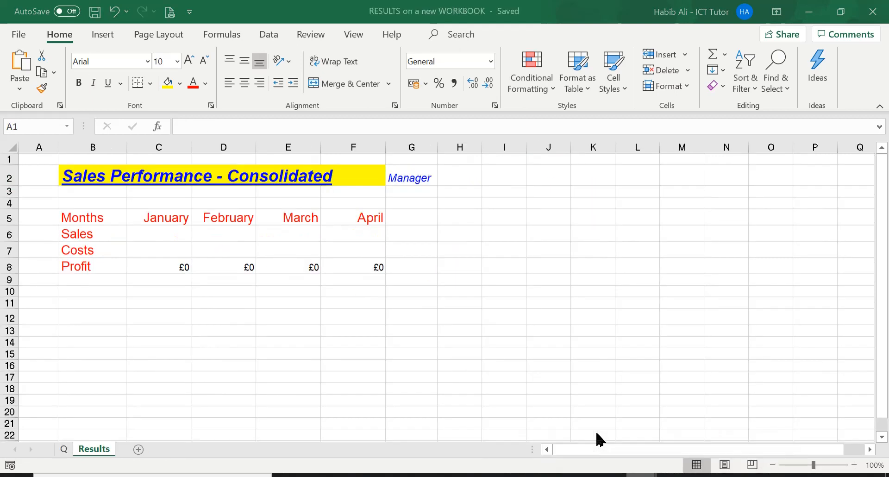
left_click(64, 449)
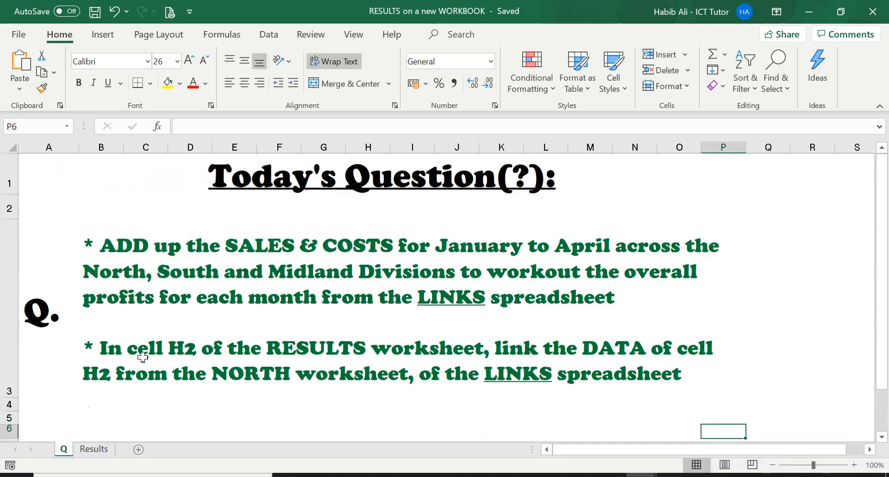
left_click(175, 301)
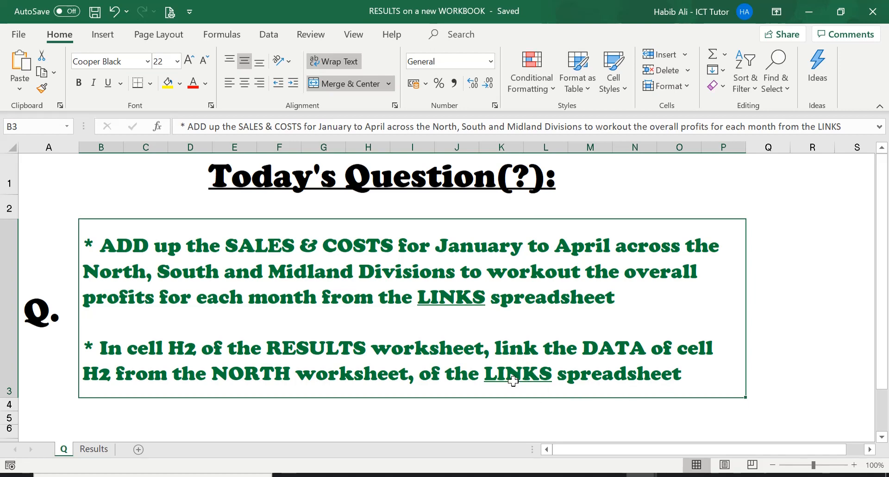
left_click(95, 450)
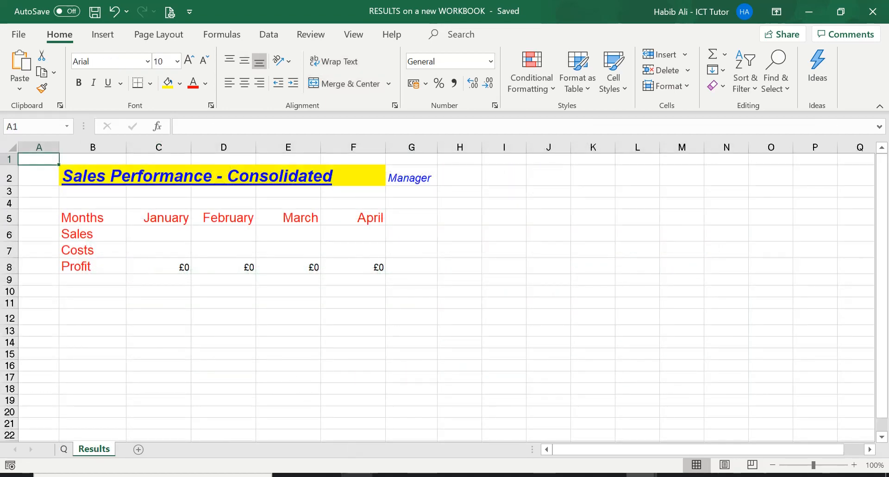
Switch to File Explorer and locate the RESULTS on a new WORKBOOK and Links files in the exercise answers folder.
left_click(356, 476)
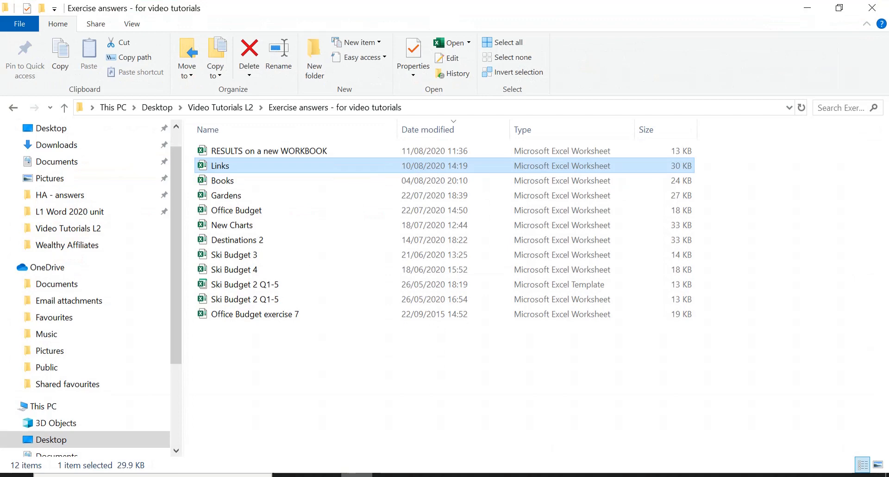
left_click(259, 152)
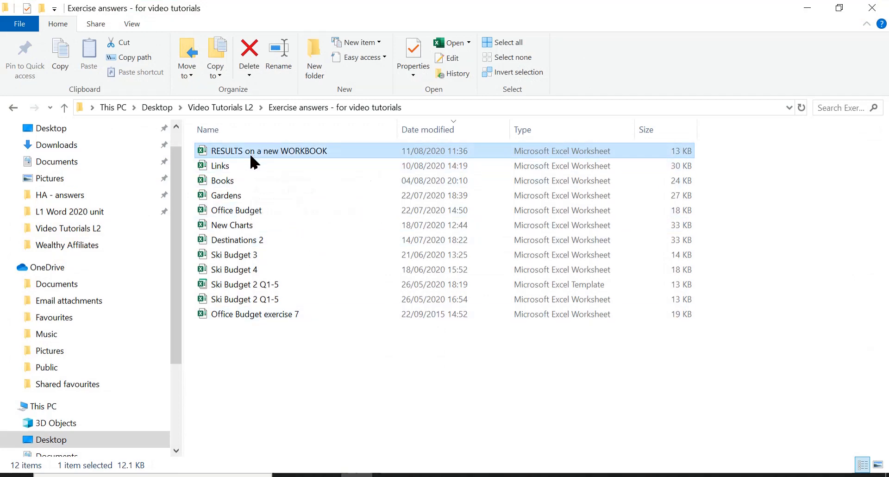
left_click(221, 169)
mouse_move(256, 172)
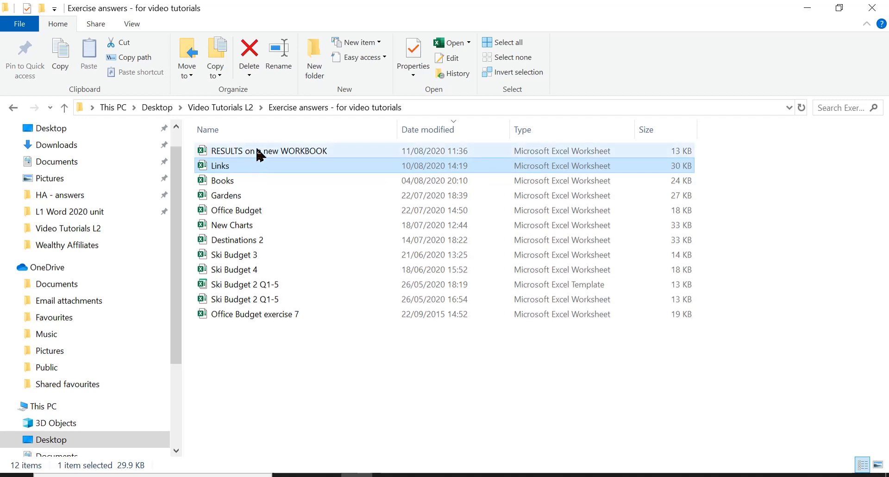
mouse_move(265, 154)
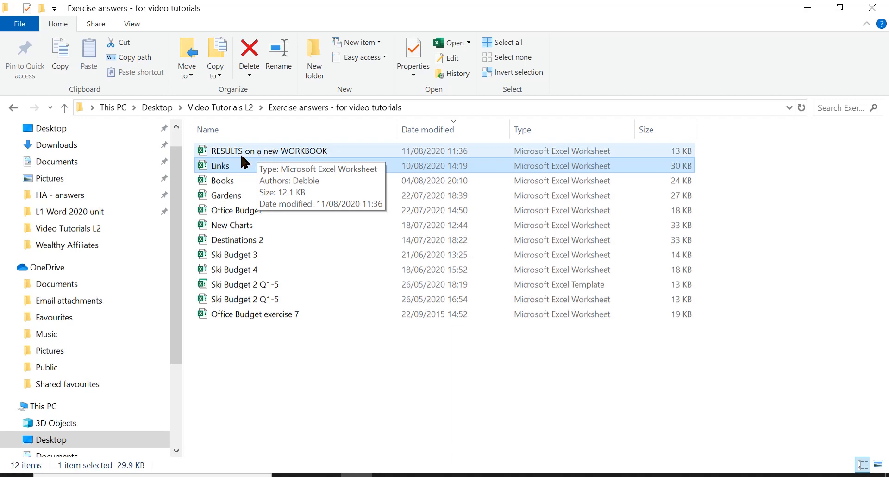
mouse_move(215, 168)
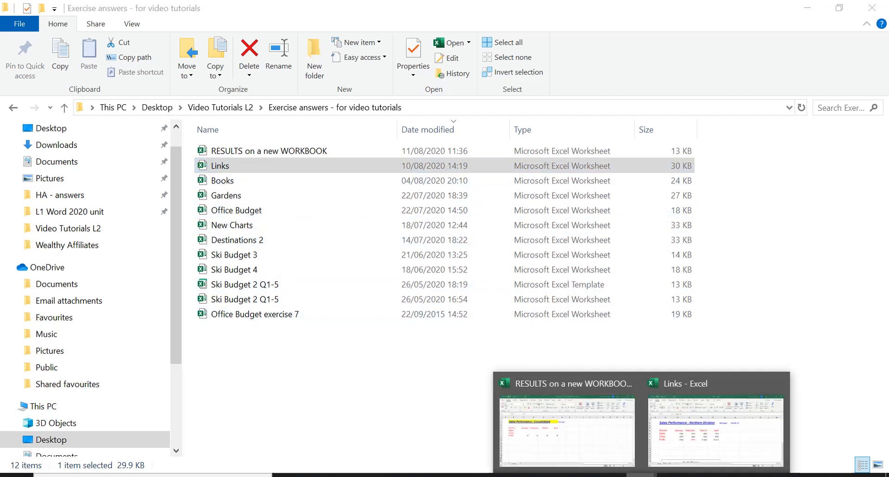
Restore the RESULTS and Links workbooks from full screen so both windows sit side by side.
left_click(623, 468)
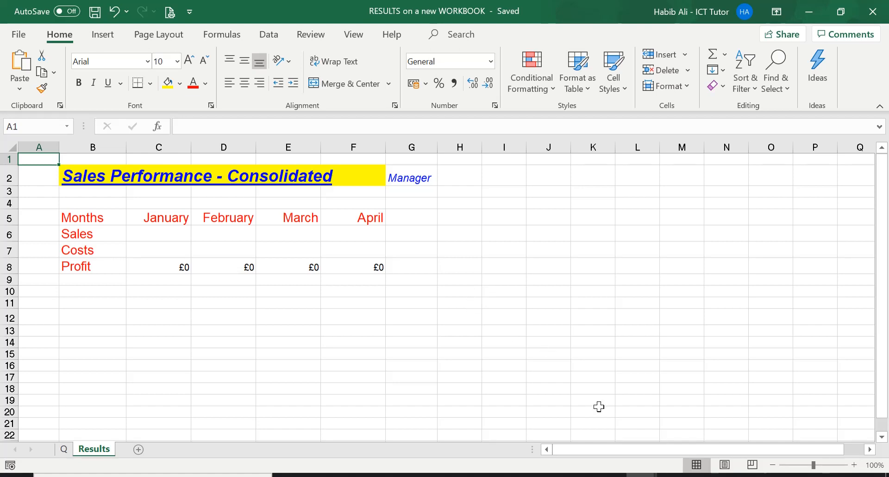
left_click(641, 476)
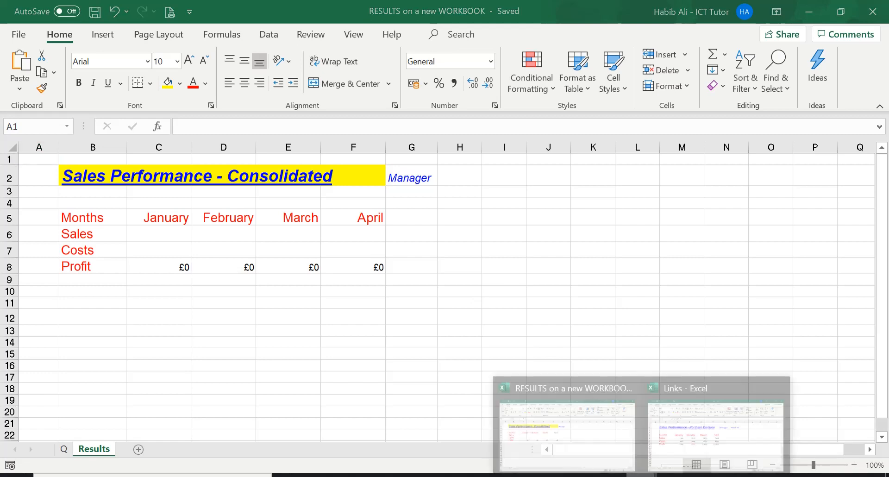
left_click(605, 424)
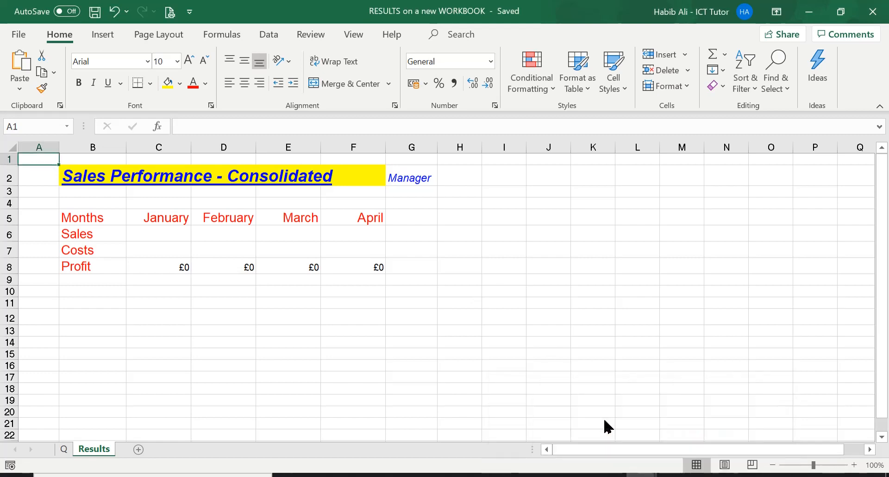
left_click(840, 12)
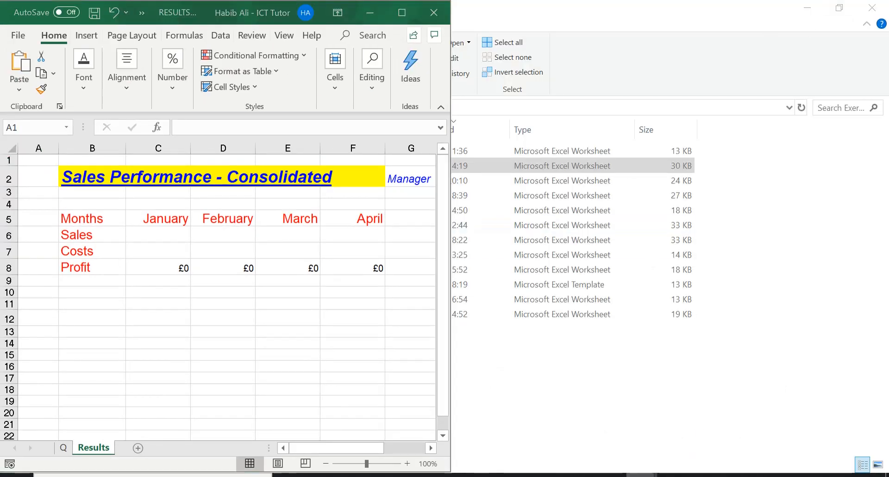
mouse_move(642, 474)
left_click(672, 441)
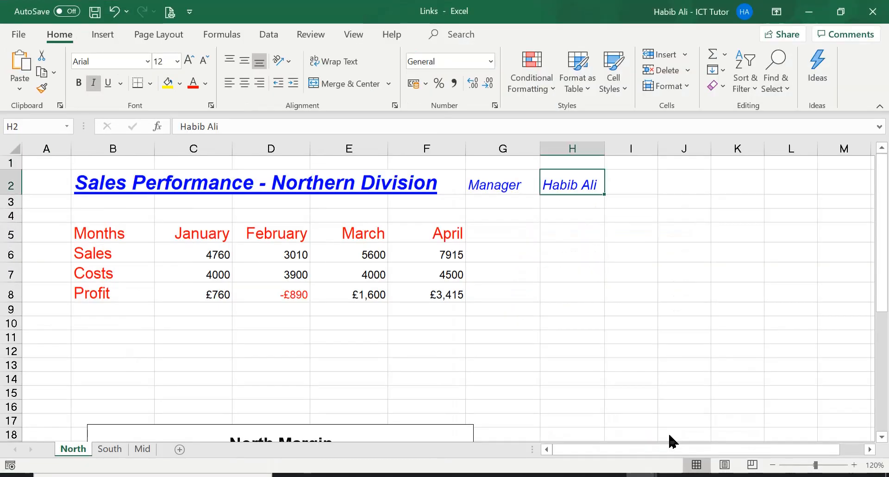
left_click(845, 11)
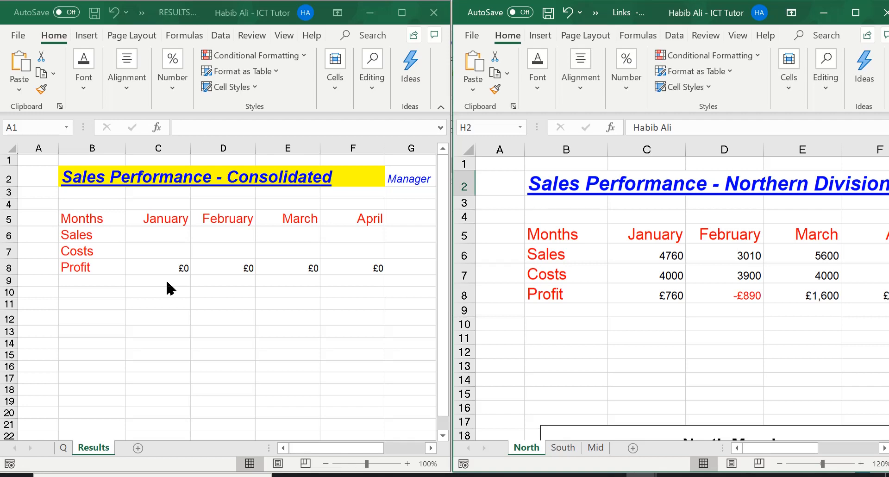
In C6 of the Results sheet, total January sales with =[Links.xlsx]North!$C$6+[Links.xlsx]South!$C$6+[Links.xlsx]Mid!$C$6.
left_click(159, 238)
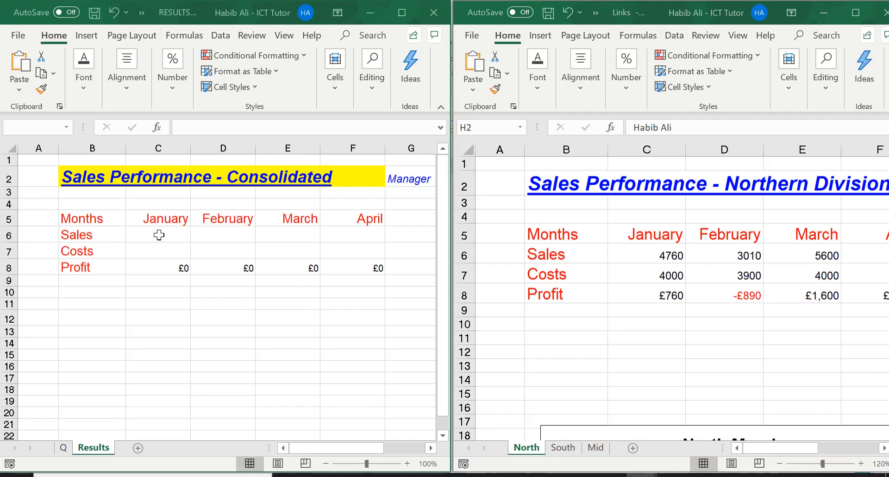
left_click(158, 235)
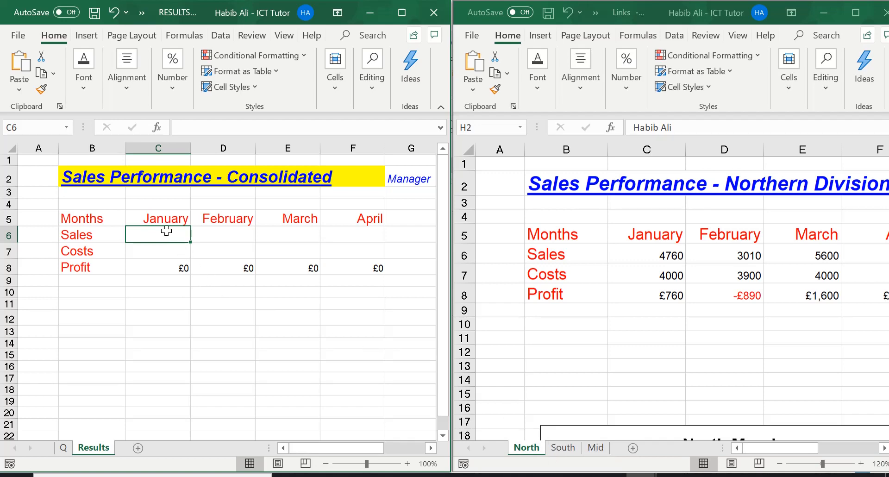
type("=")
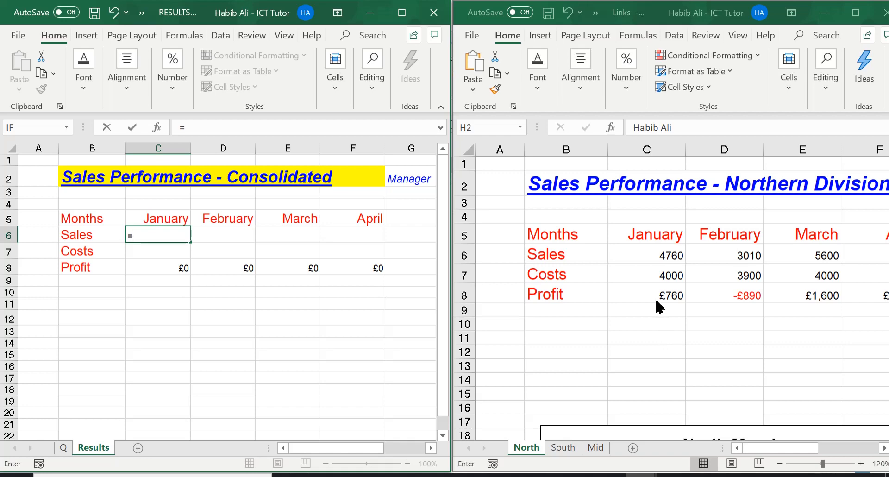
left_click(644, 253)
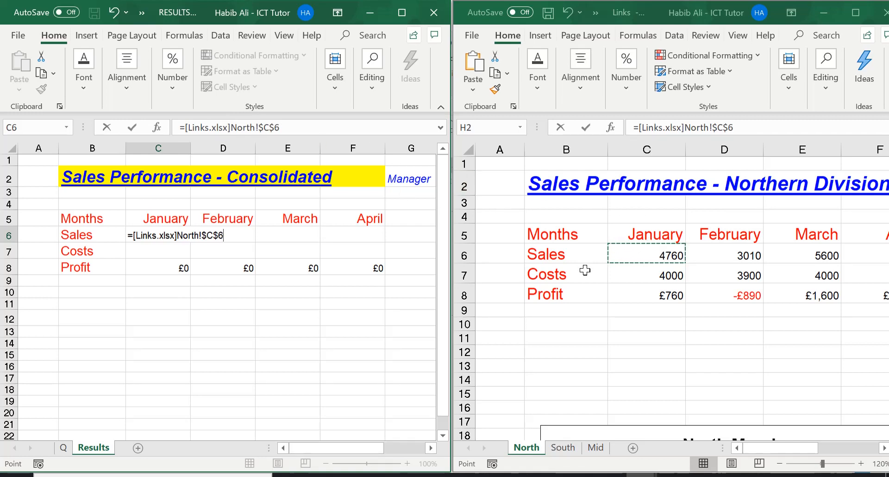
type("+")
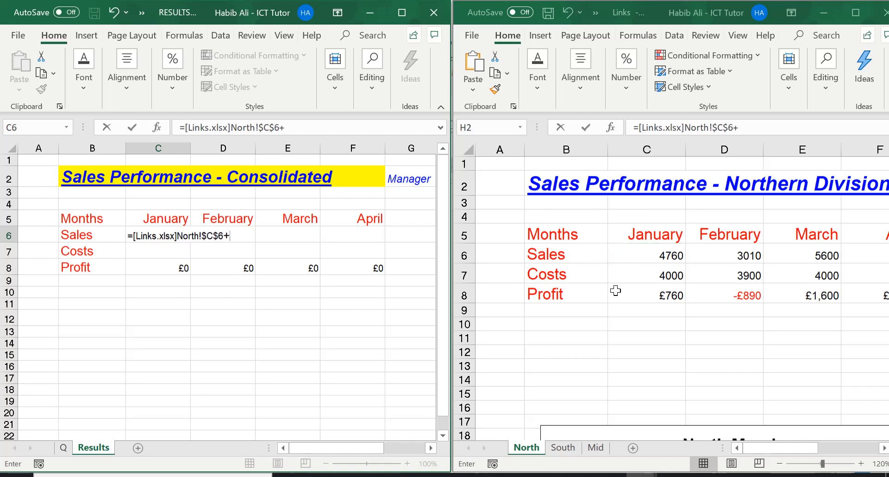
left_click(565, 449)
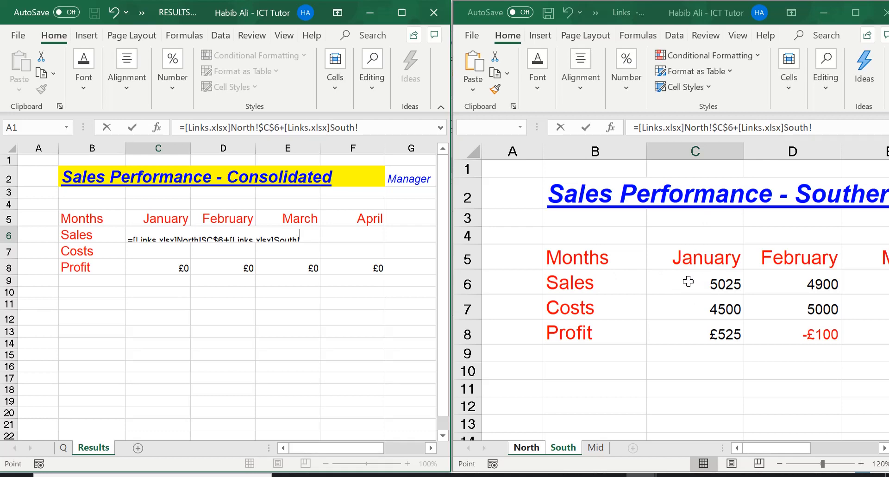
left_click(687, 281)
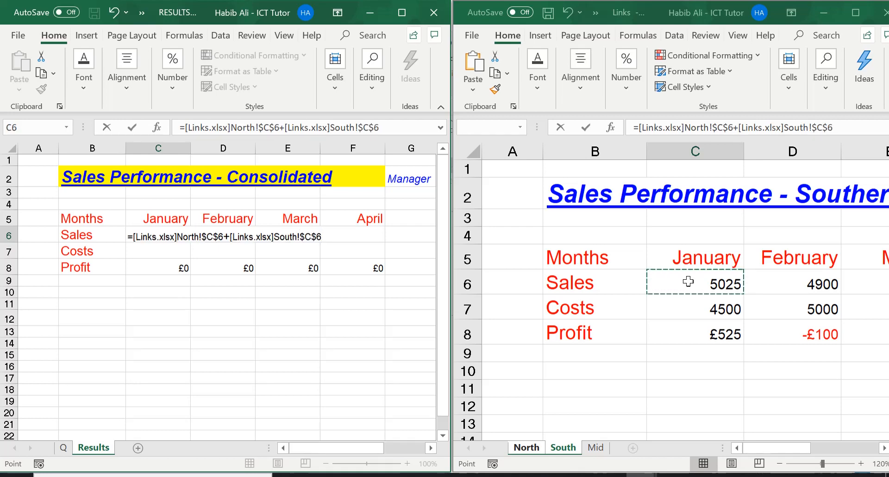
type("+")
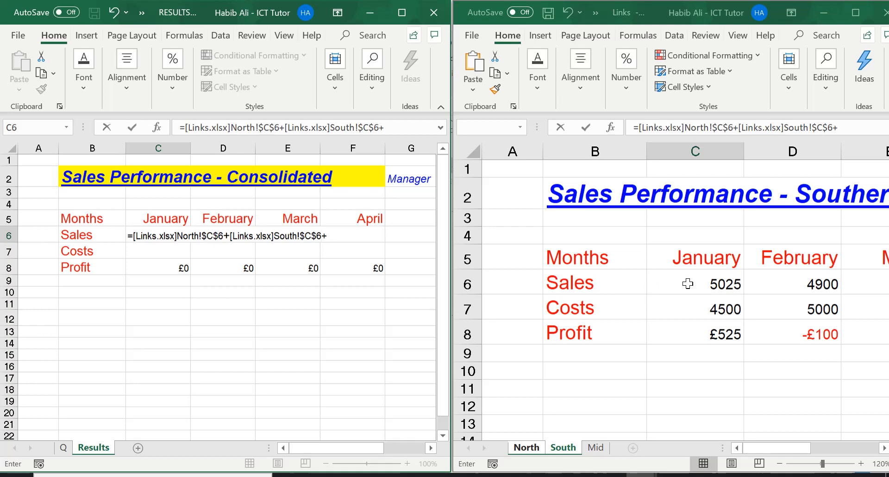
left_click(597, 449)
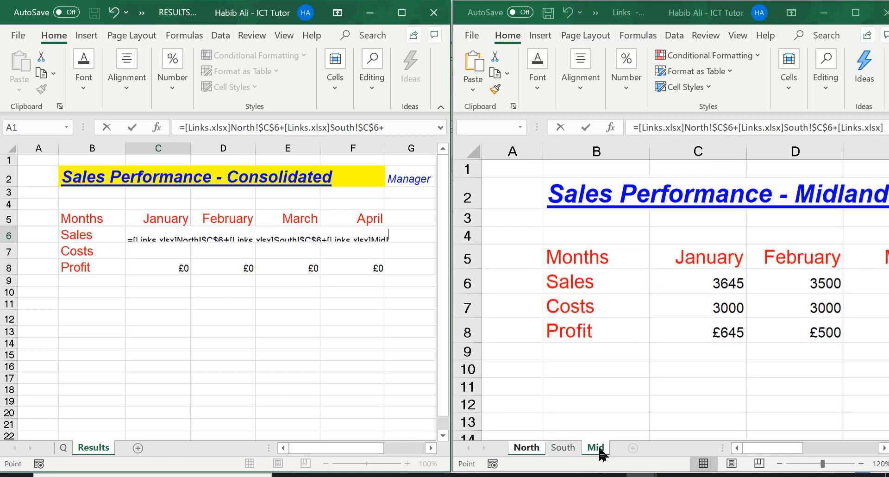
left_click(687, 280)
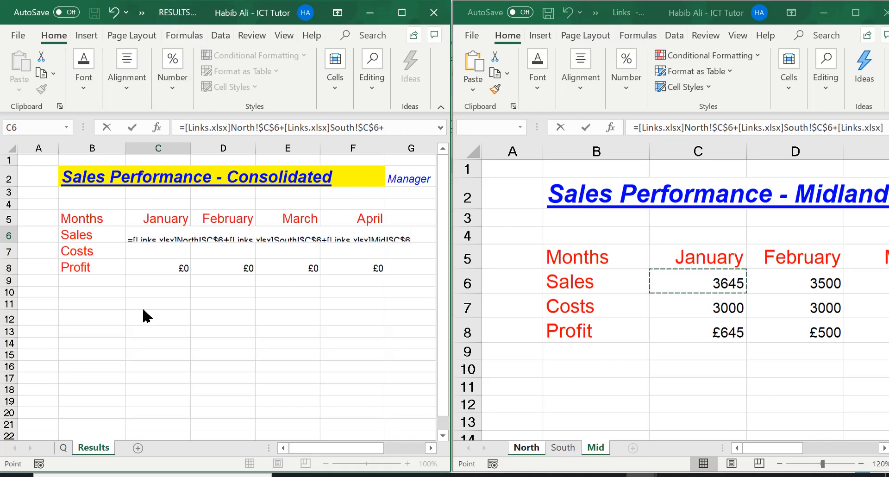
key("Return")
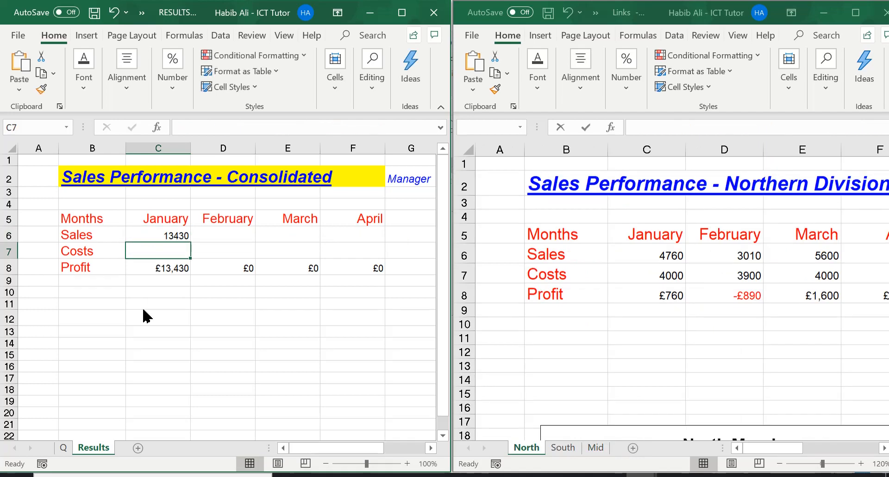
left_click(158, 235)
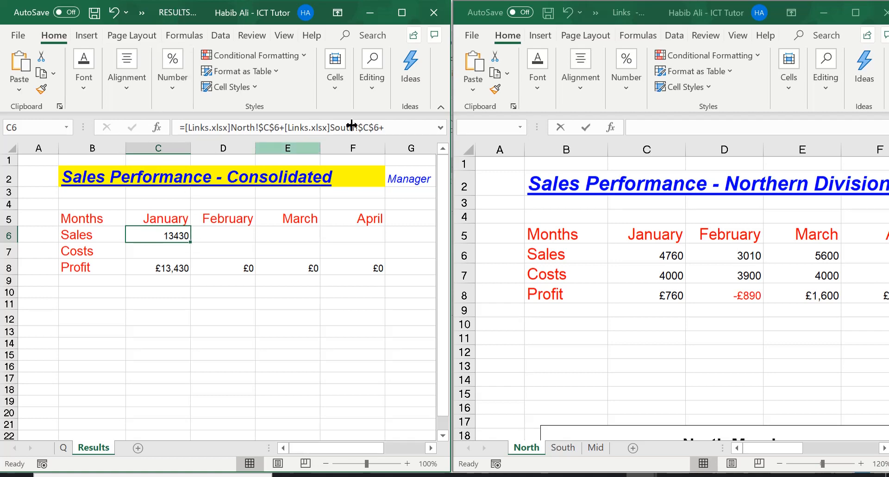
Enlarge the RESULTS workbook to full screen and examine the external references in the January sales formula in C6.
left_click(402, 15)
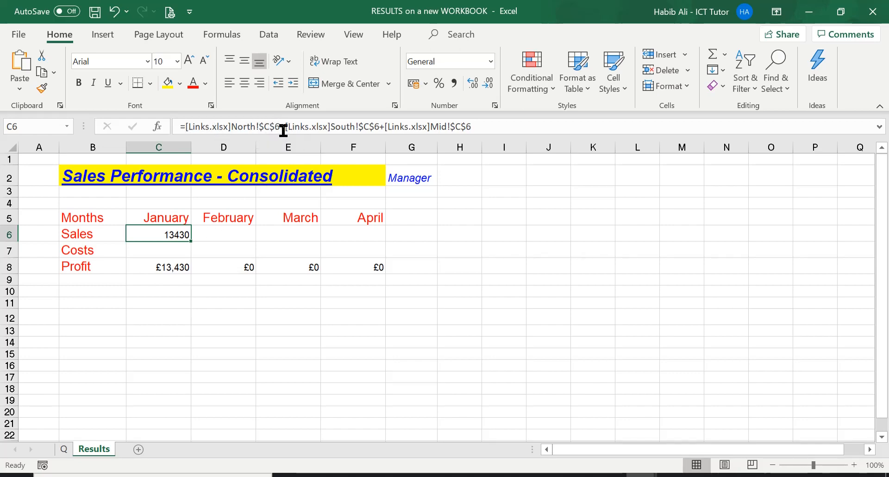
left_click_drag(279, 126, 184, 127)
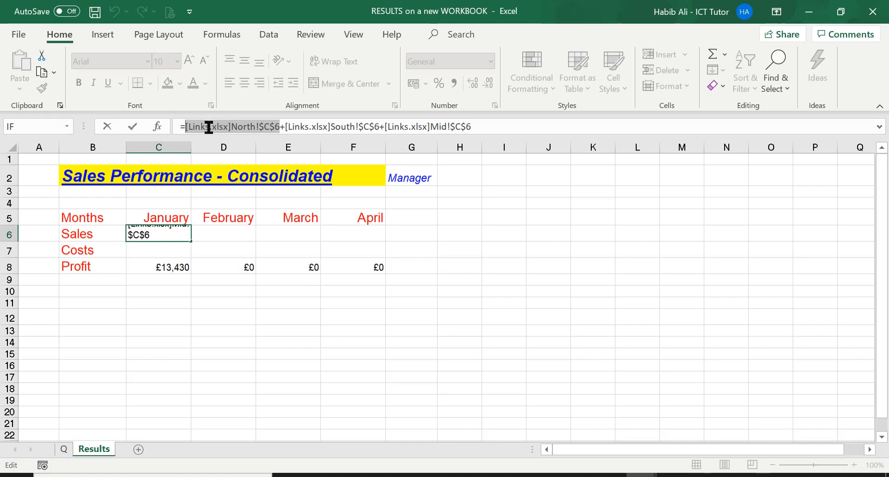
key("Home")
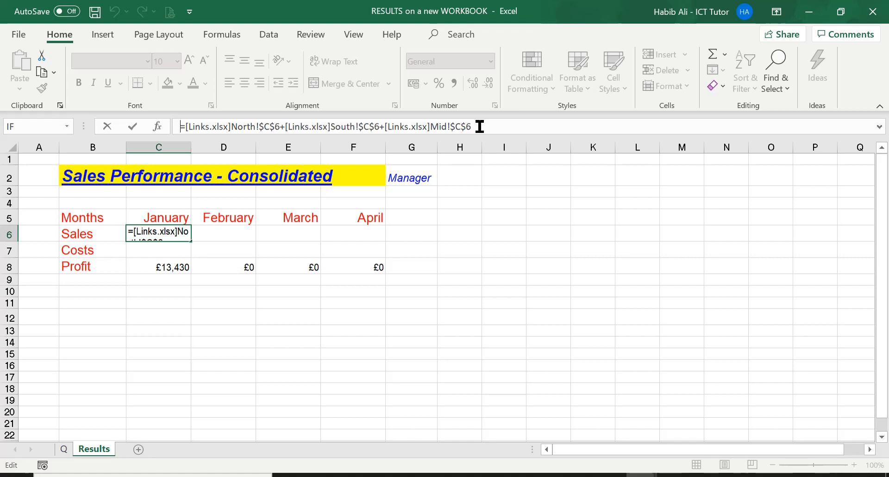
key("Return")
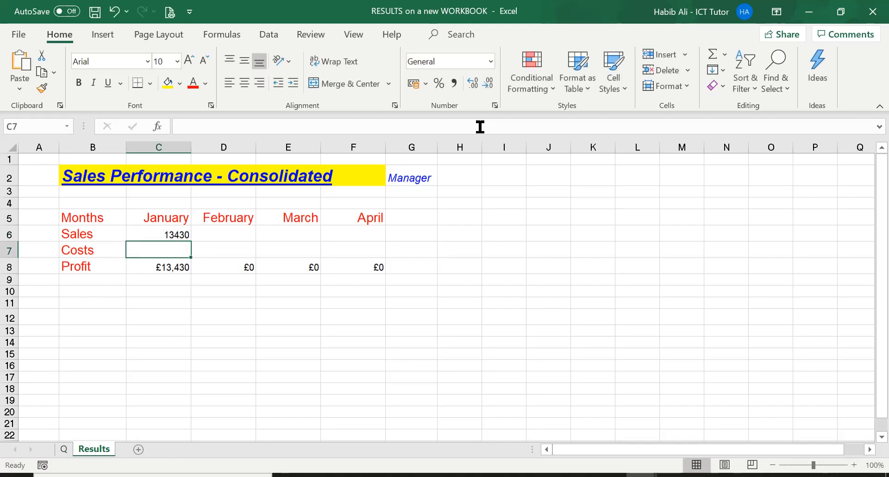
left_click(169, 233)
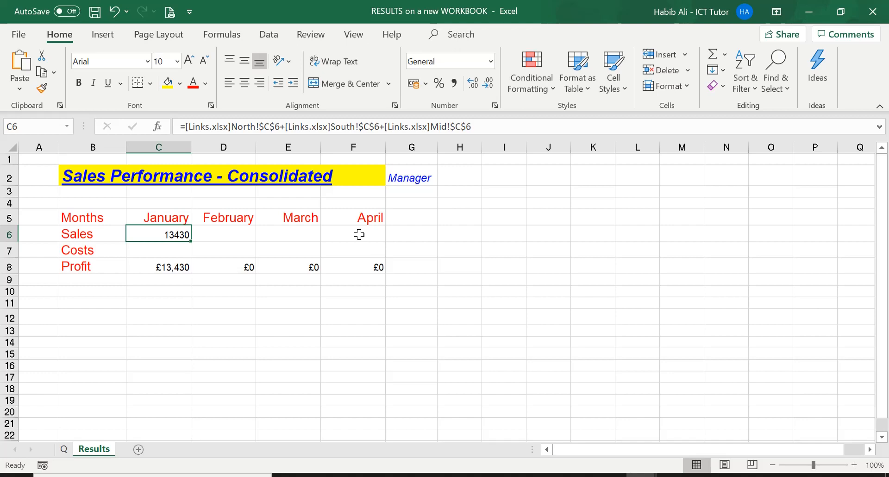
key("ctrl+Home")
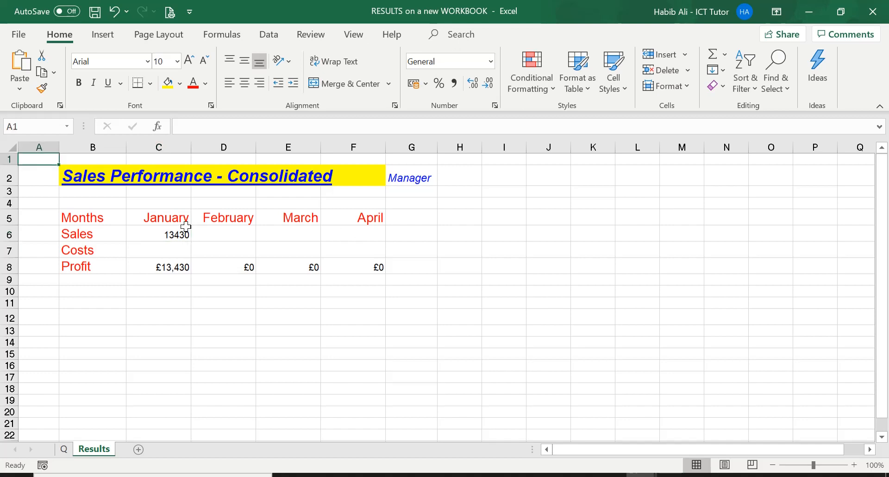
Try to fill the January sales formula from C6 across to F6 and check the copied formulas.
left_click(171, 235)
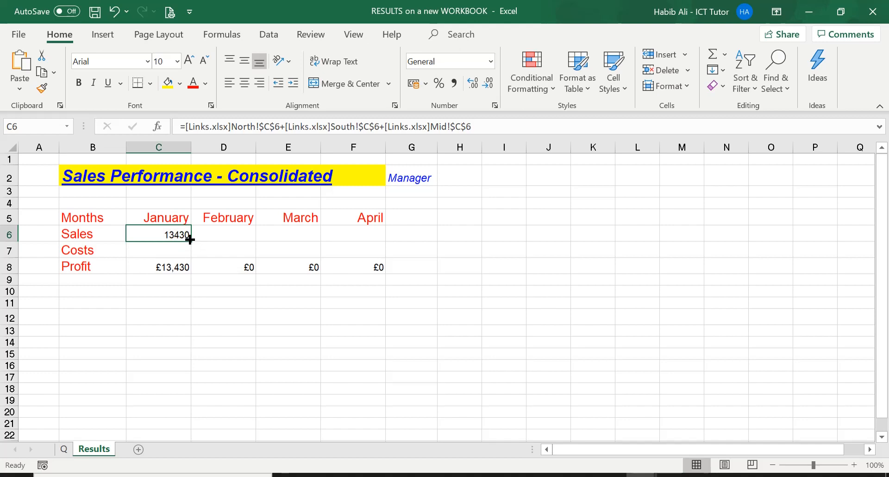
left_click_drag(190, 239, 377, 234)
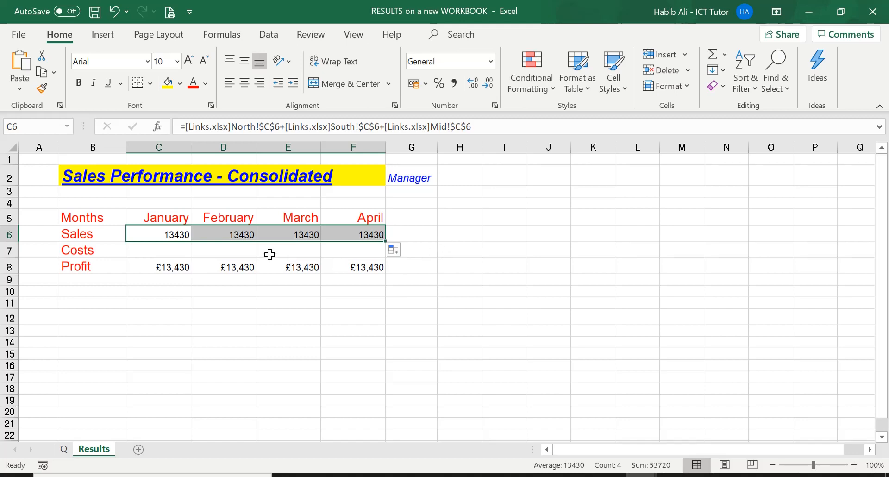
left_click(240, 235)
left_click(302, 234)
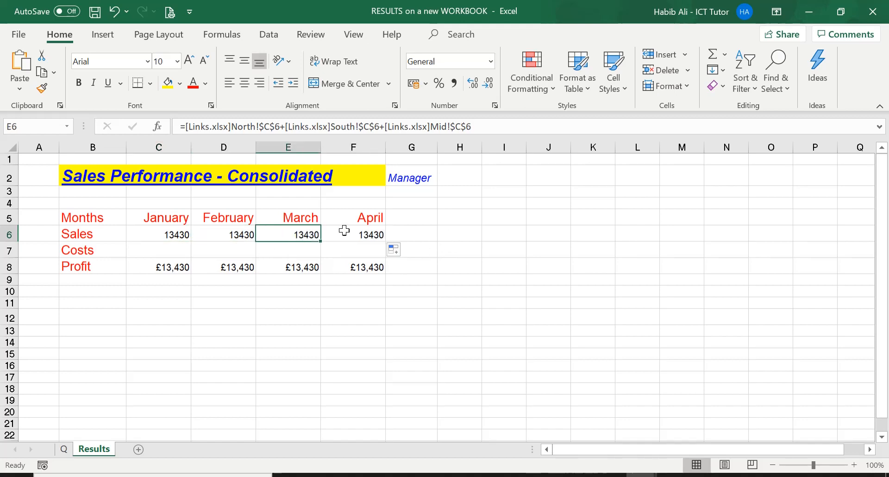
left_click_drag(353, 232, 185, 237)
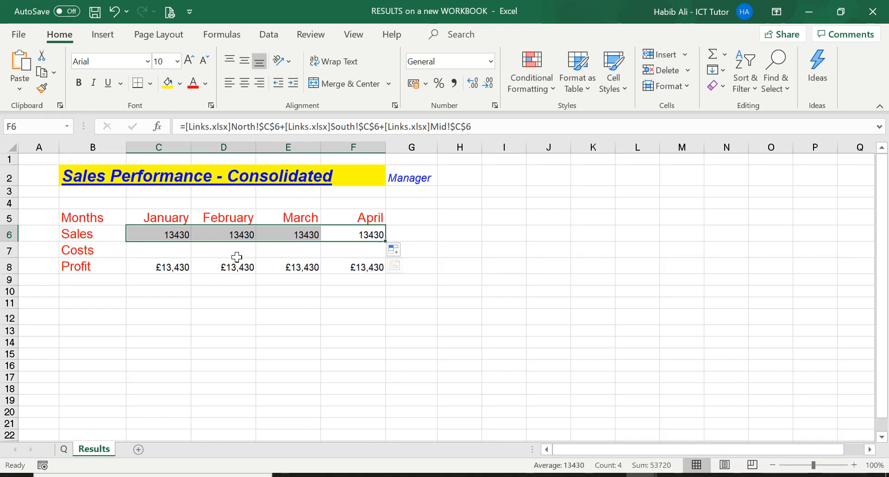
Make the references in C6 relative so the formula reads =[Links.xlsx]North!C6+[Links.xlsx]South!C6+[Links.xlsx]Mid!C6.
left_click(180, 233)
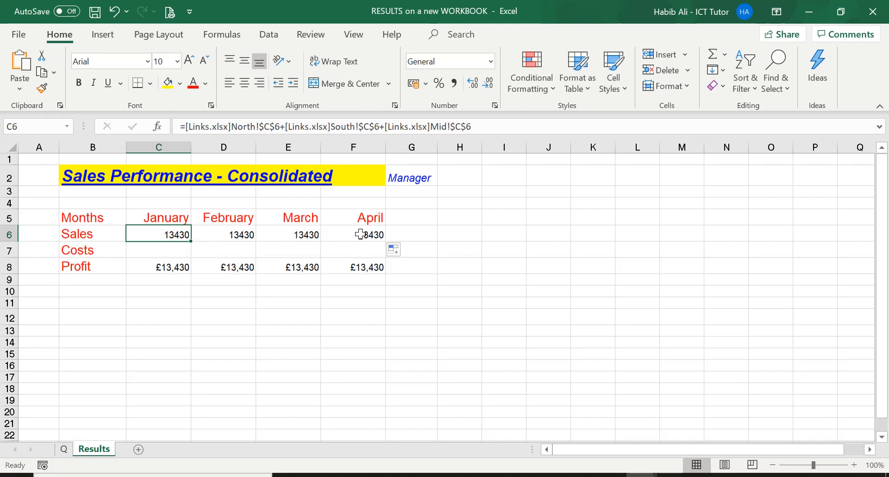
left_click(270, 127)
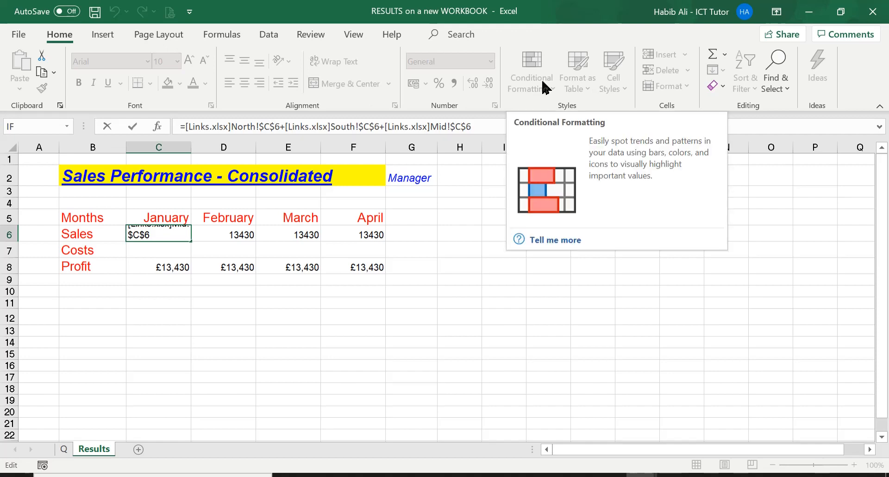
key("F4")
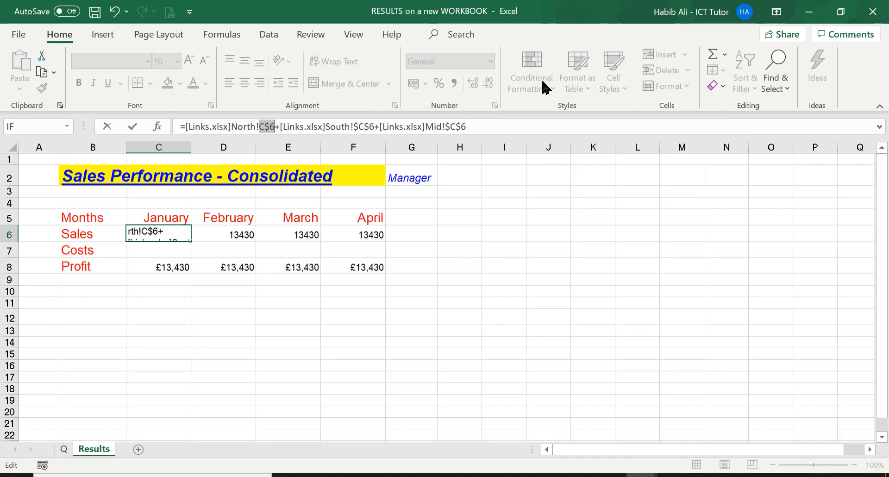
key("F4")
key("F4")
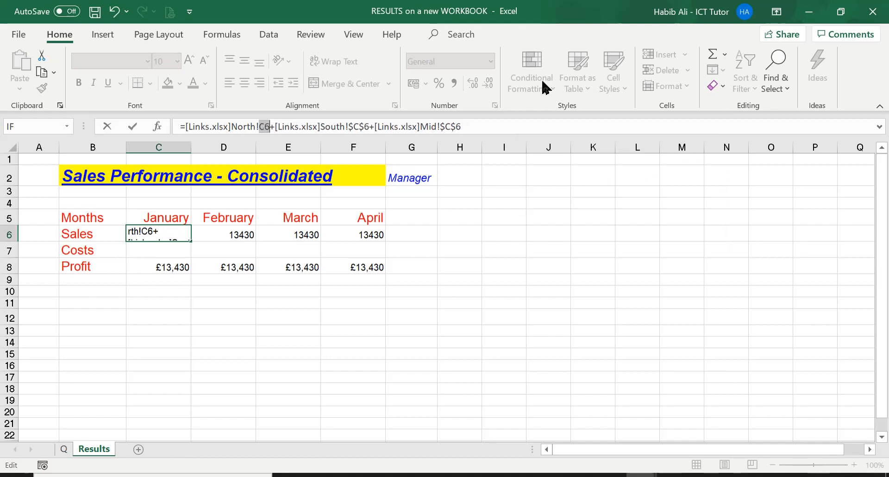
left_click(358, 126)
key("F4")
key("F4")
key("F4")
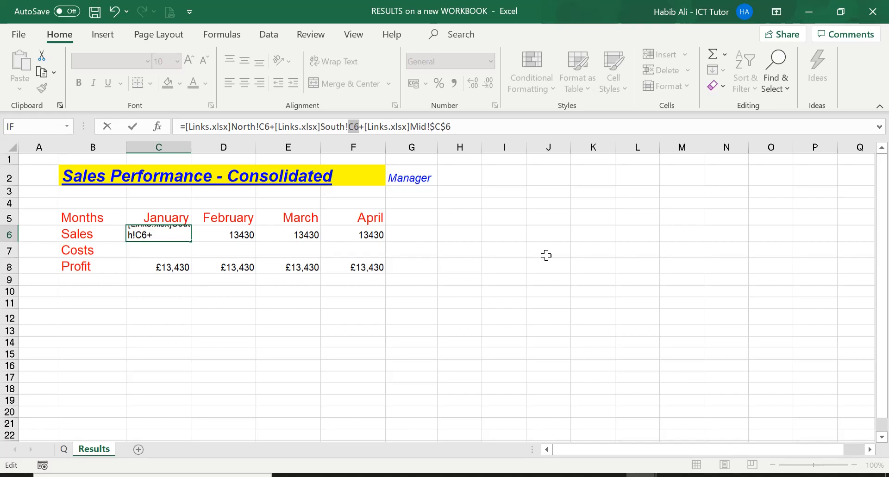
left_click(441, 126)
key("F4")
key("F4")
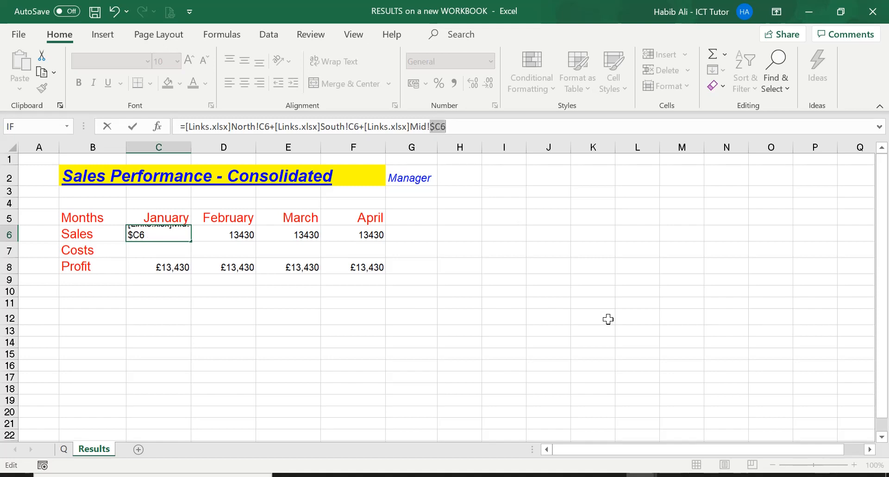
key("F4")
key("Return")
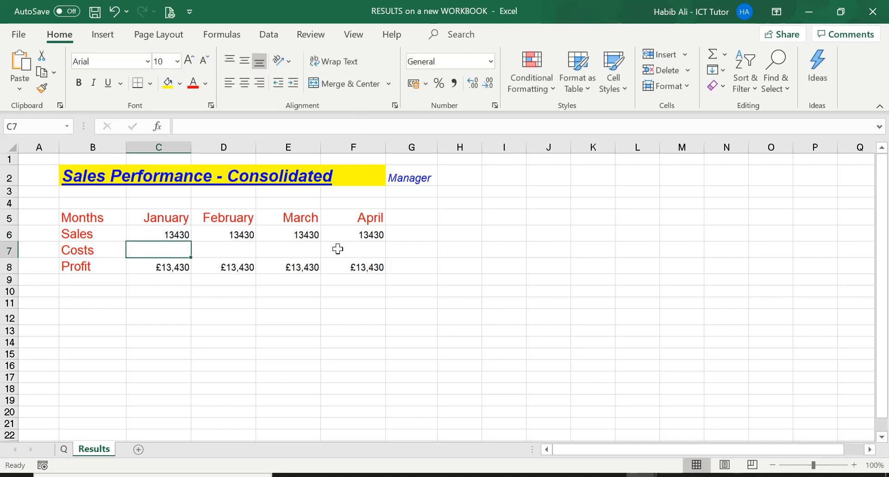
Fill the relative sales formula from C6 across to F6 and check the February formula in D6.
left_click(161, 231)
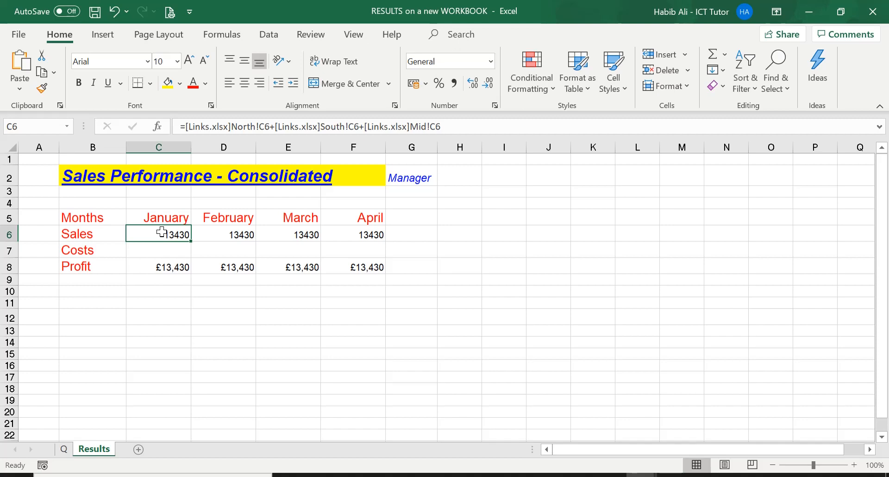
left_click_drag(190, 241, 375, 240)
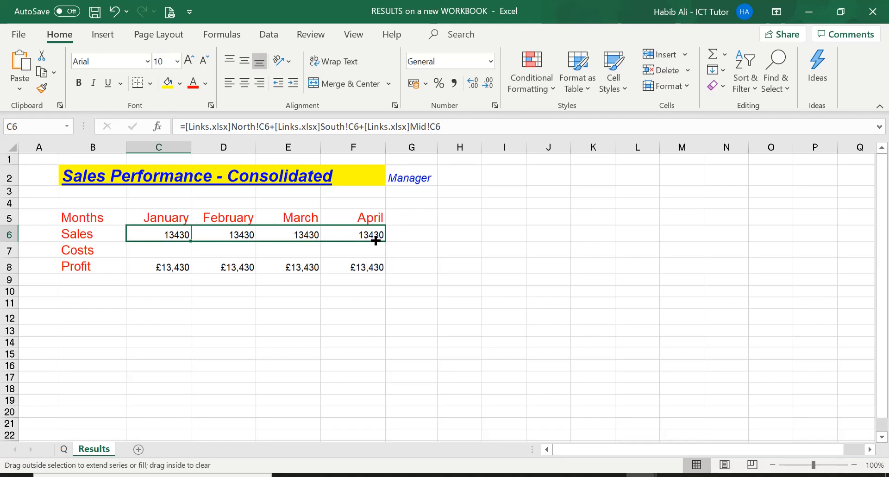
left_click_drag(375, 240, 375, 240)
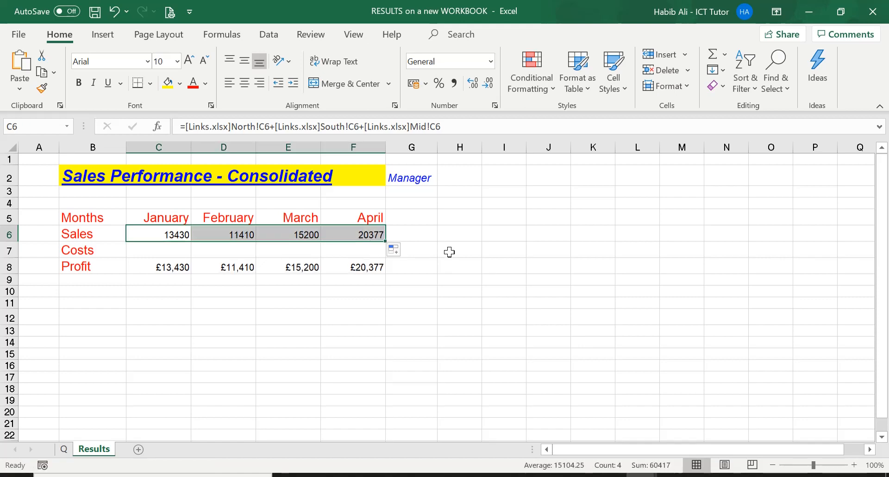
left_click(505, 253)
left_click(230, 233)
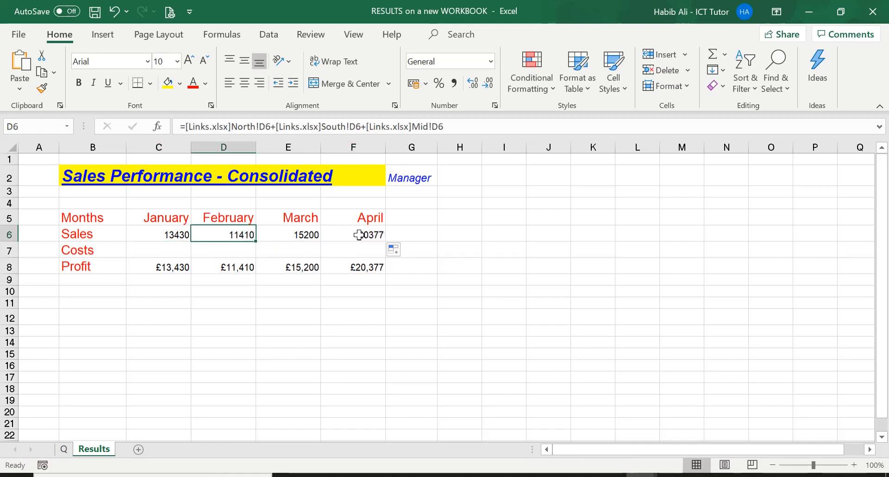
left_click(171, 234)
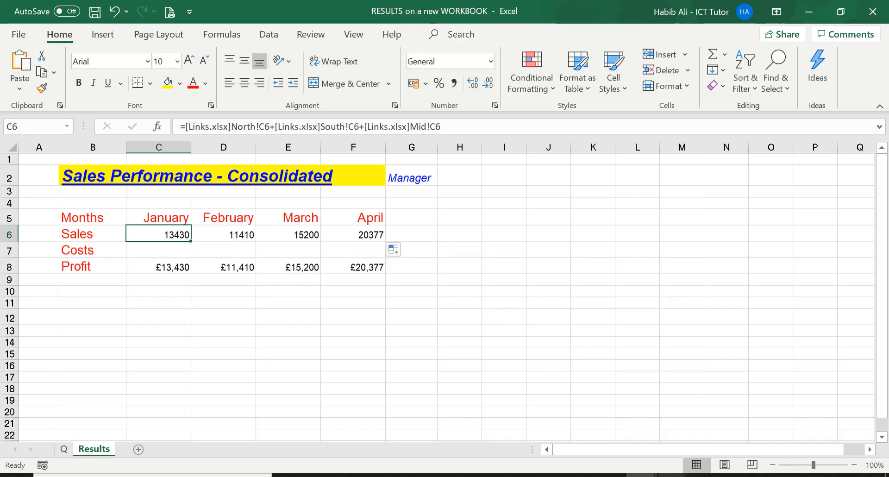
Bring up the Links workbook and restore the RESULTS window so both workbooks sit side by side.
mouse_move(641, 475)
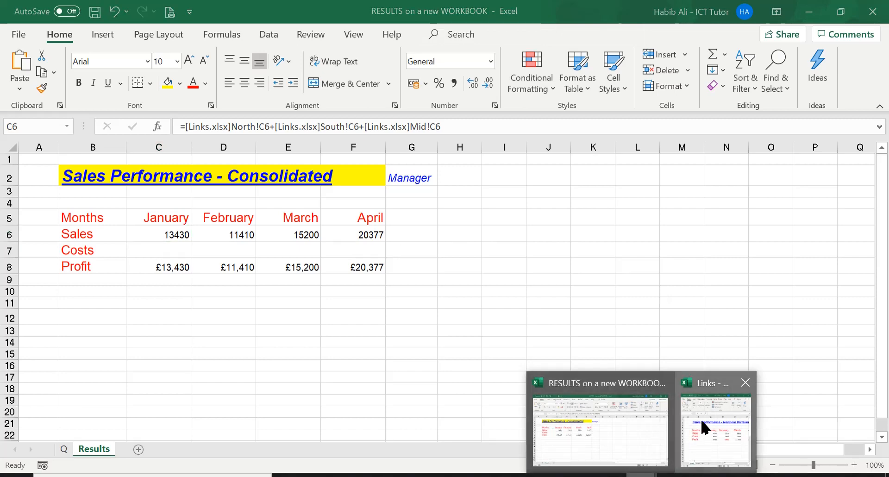
left_click(702, 424)
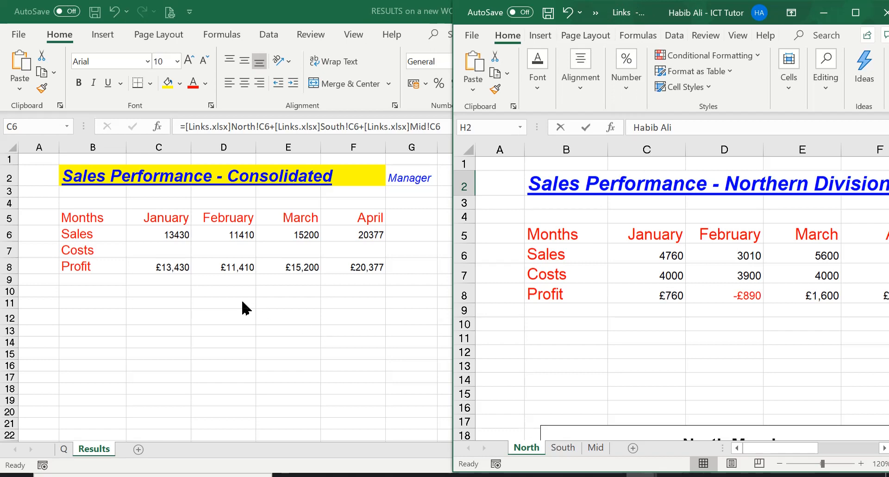
left_click(158, 249)
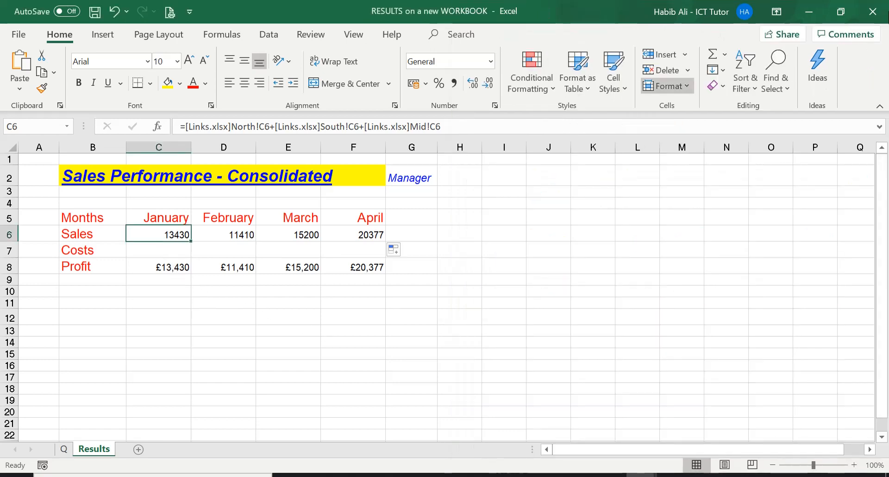
left_click(843, 6)
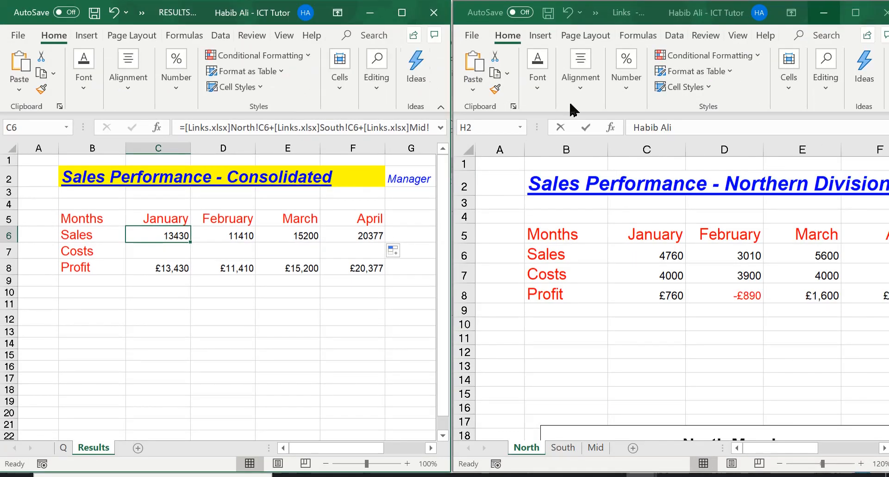
Enter =SUM([Links.xlsx]North:Mid!$C$7) in C7 to total January costs across the Links workbook's North, South and Mid sheets.
left_click(167, 250)
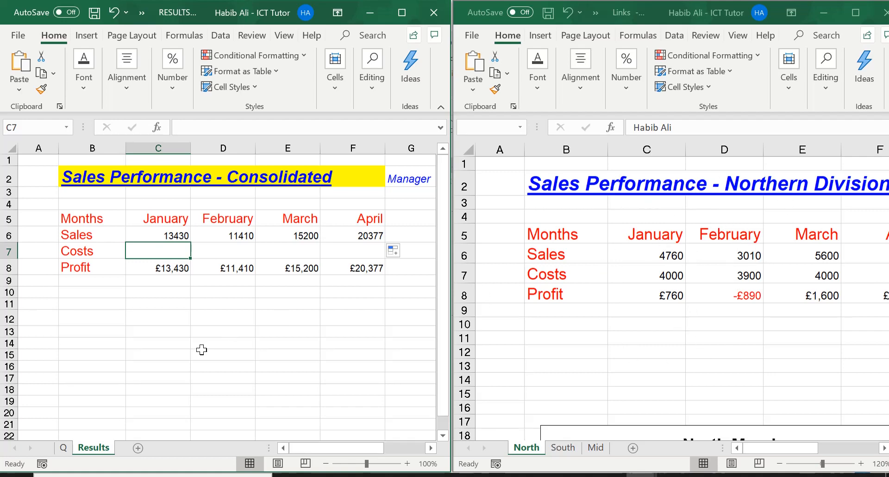
type("=")
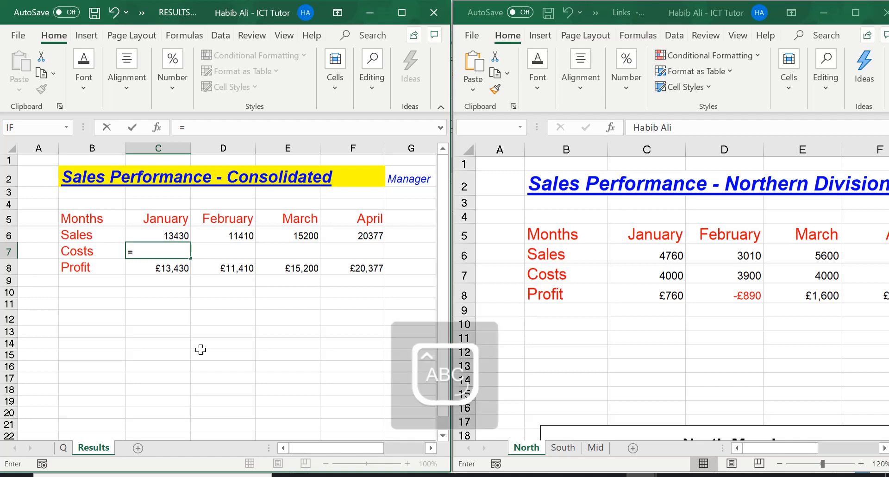
type("SUM")
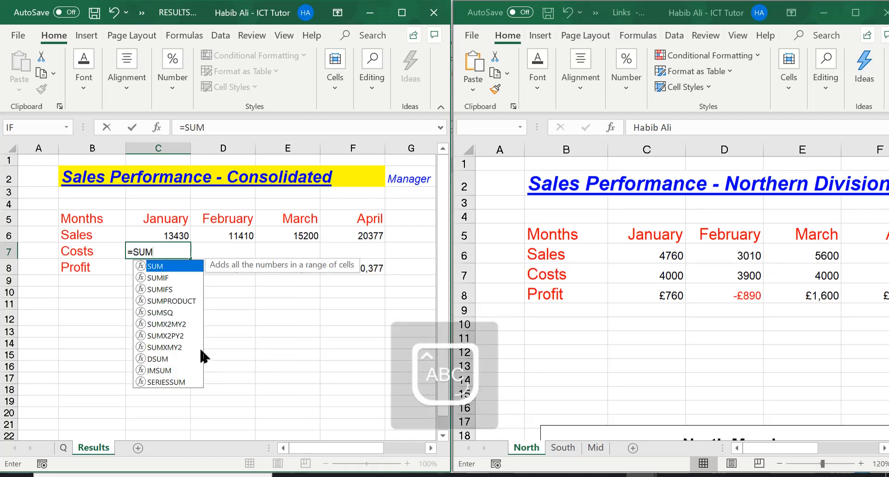
type("()")
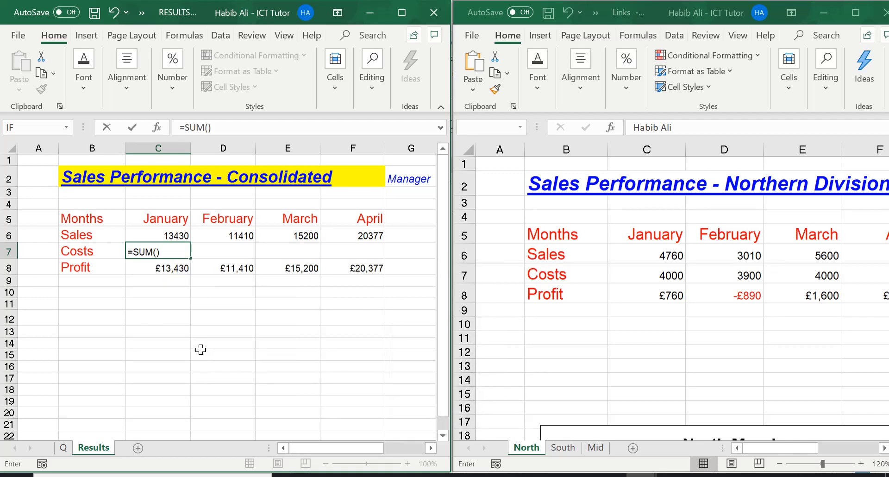
left_click(156, 250)
left_click(155, 251)
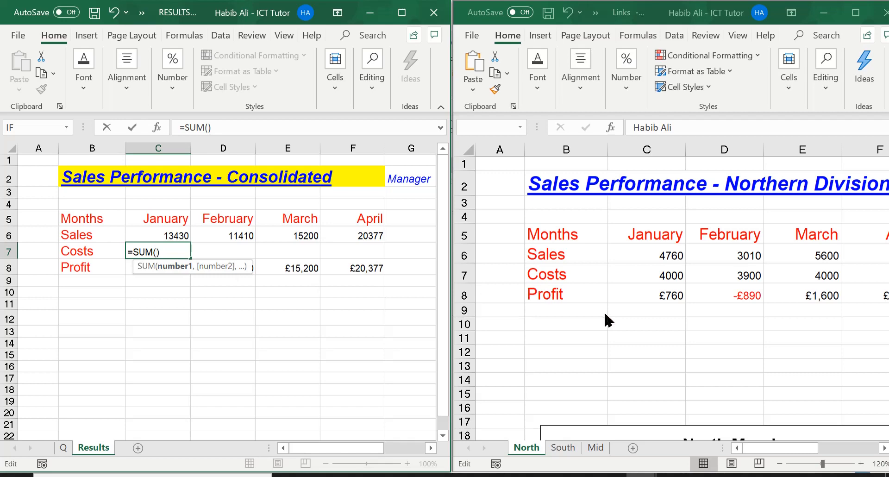
left_click(529, 447)
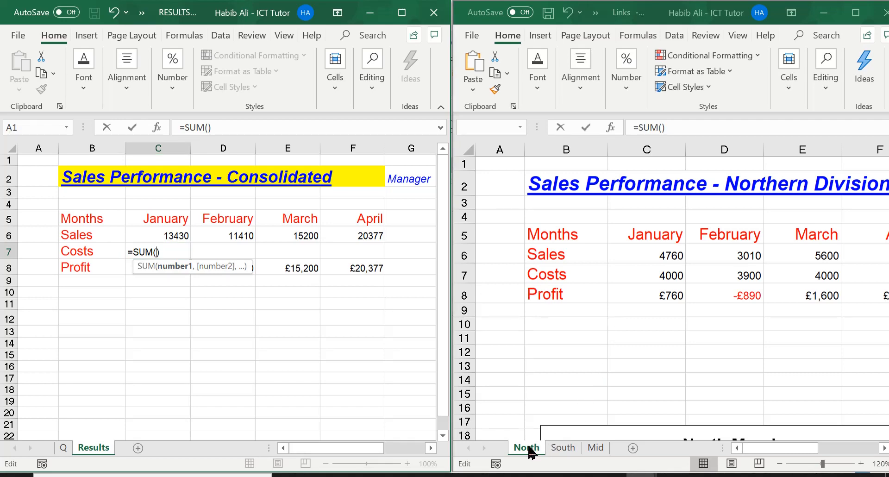
left_click(529, 447)
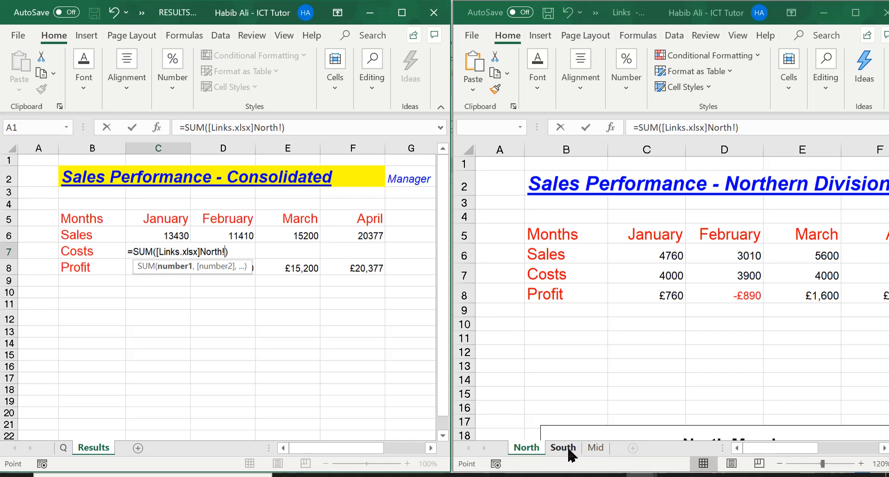
left_click(596, 448, "shift")
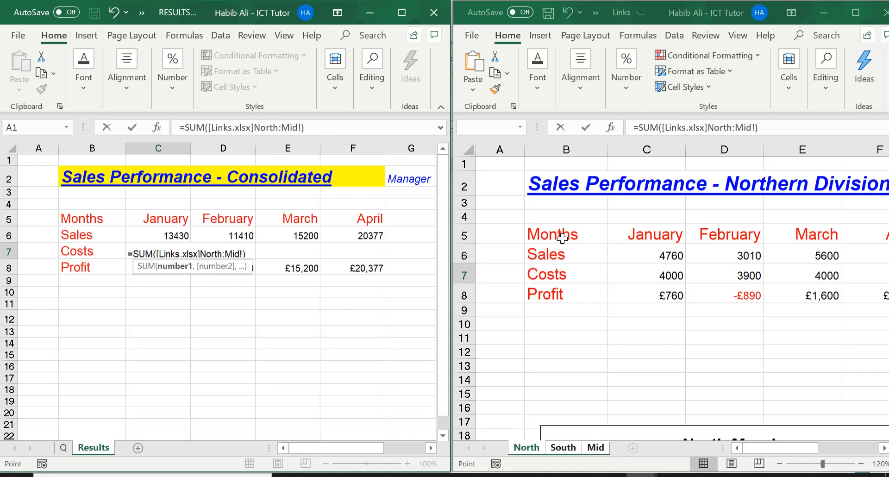
left_click(652, 275)
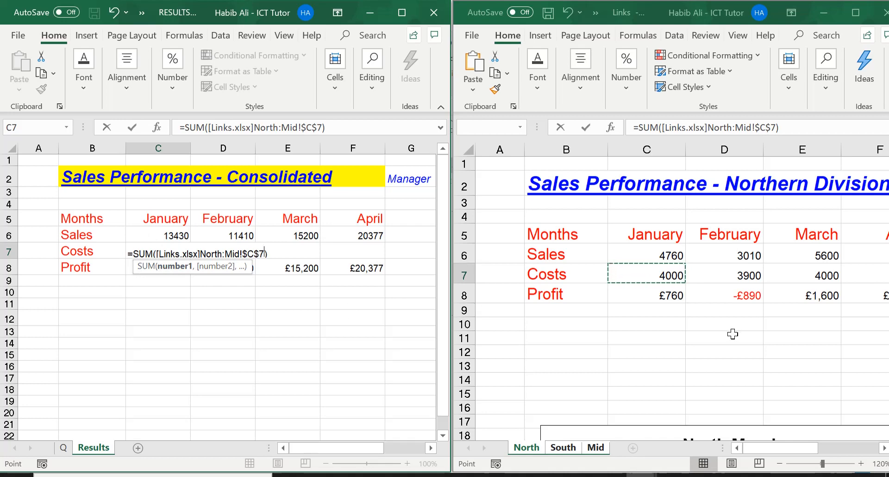
key("Return")
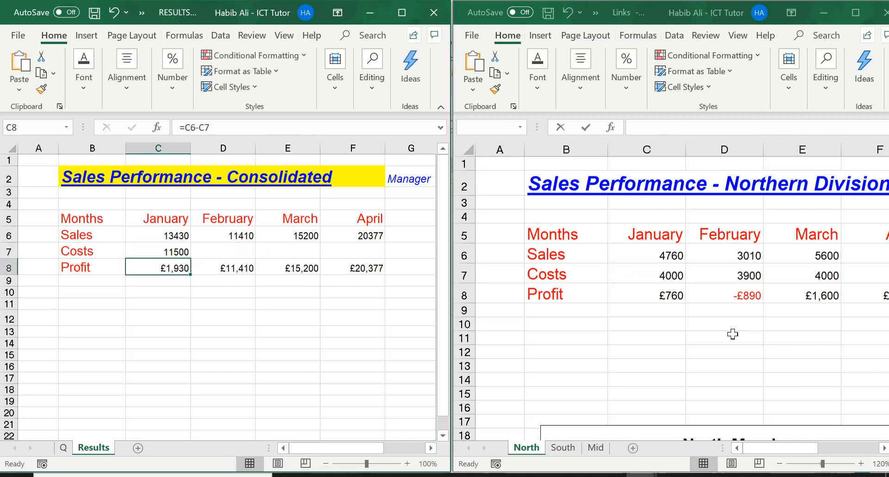
Check the January costs formula in C7 and maximize the RESULTS workbook window.
left_click(152, 248)
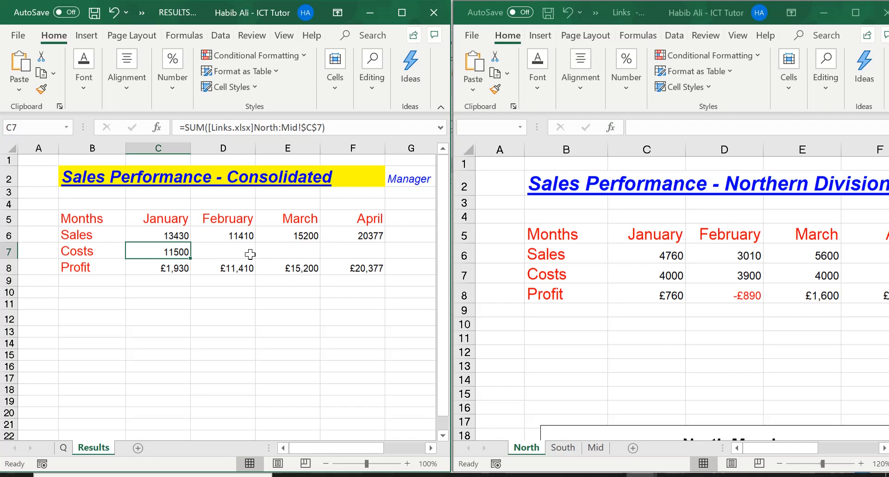
left_click(402, 14)
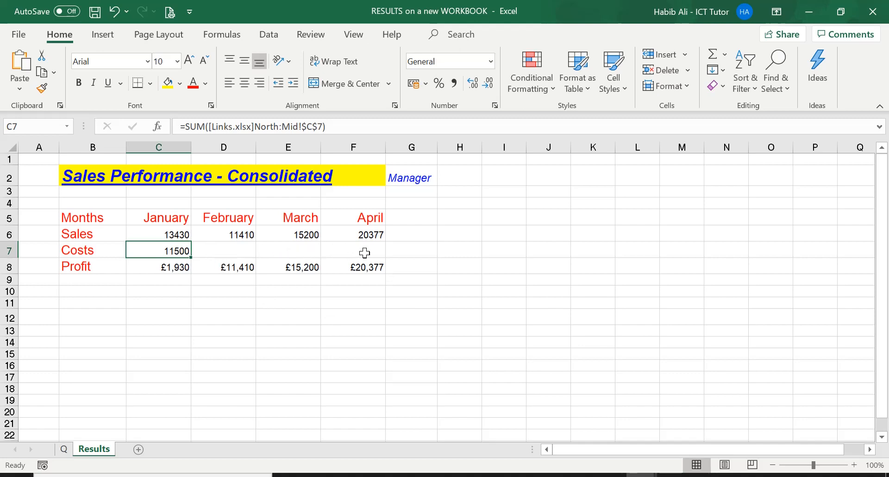
key("ctrl+Home")
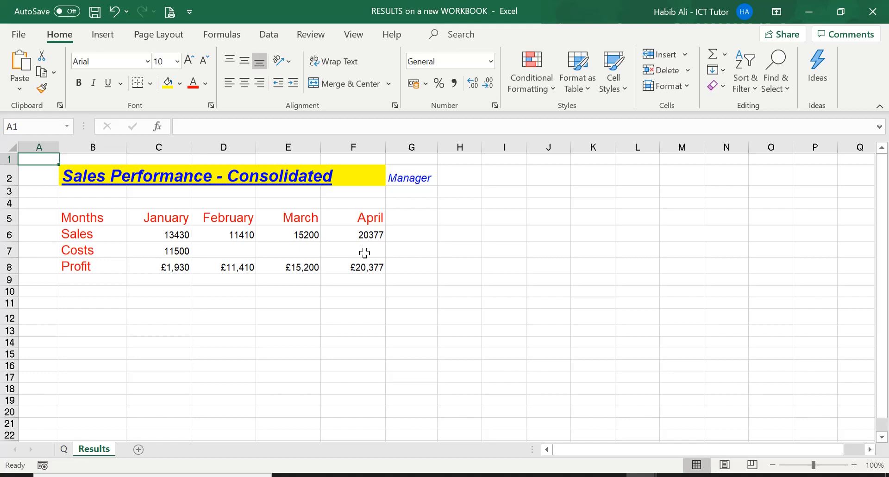
Try to fill the January costs formula from C7 across to F7 and check the April formula in F7.
left_click(181, 250)
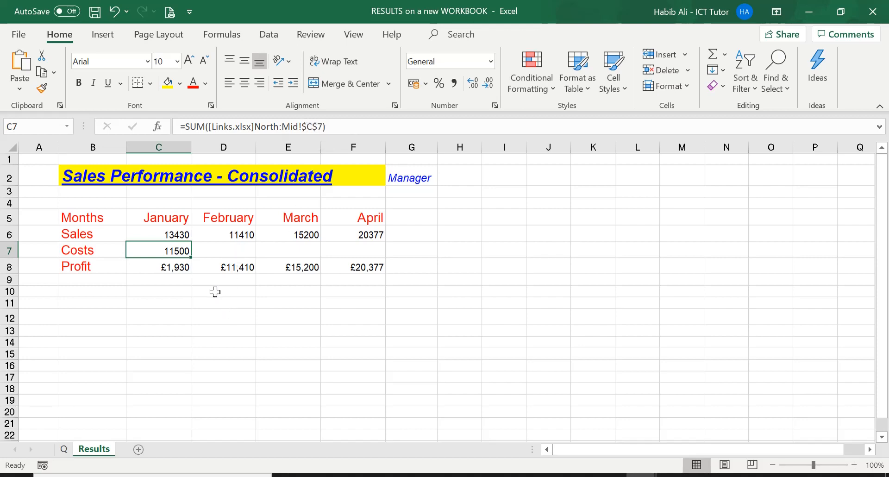
left_click_drag(191, 256, 369, 253)
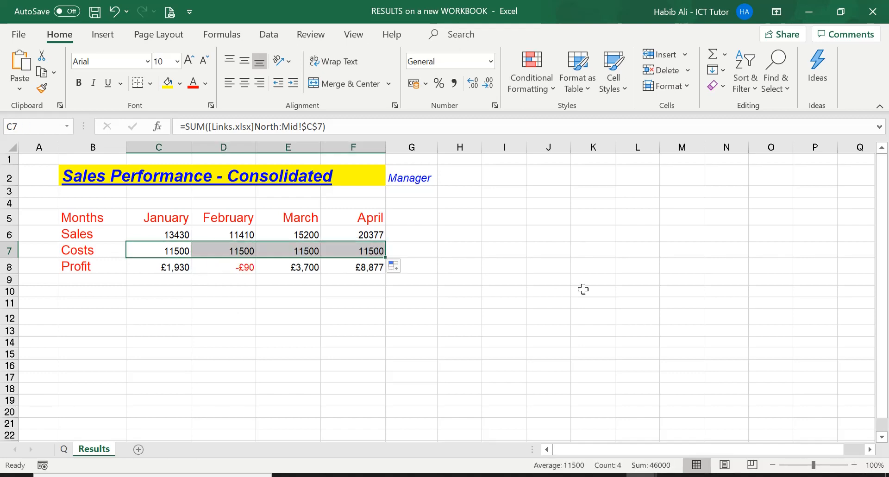
left_click(360, 251)
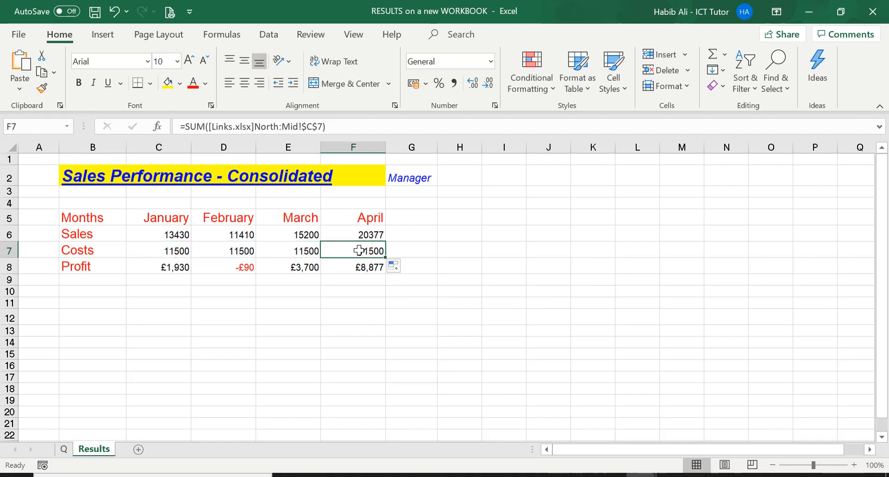
Make the reference in C7 relative so the costs formula reads =SUM([Links.xlsx]North:Mid!C7).
left_click(157, 248)
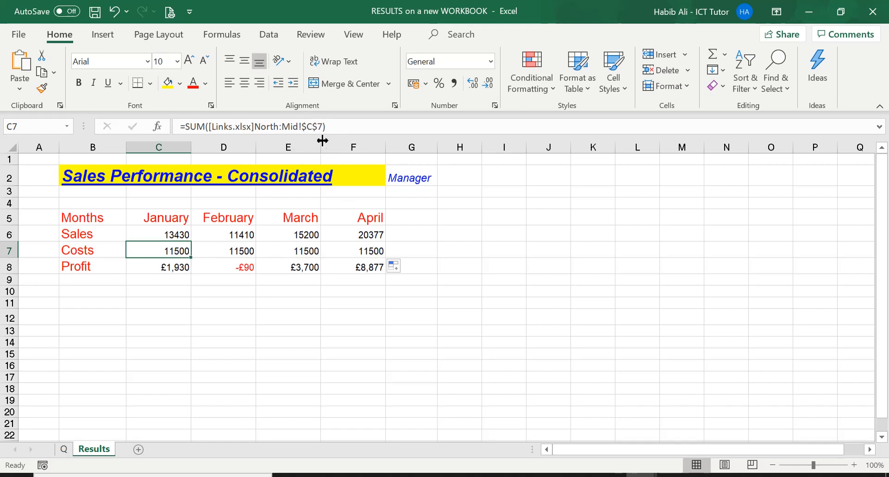
left_click(313, 127)
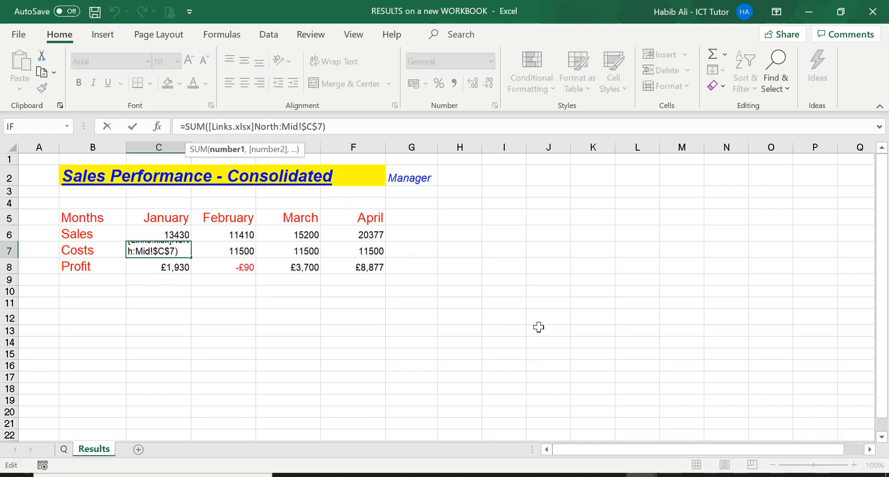
key("F4")
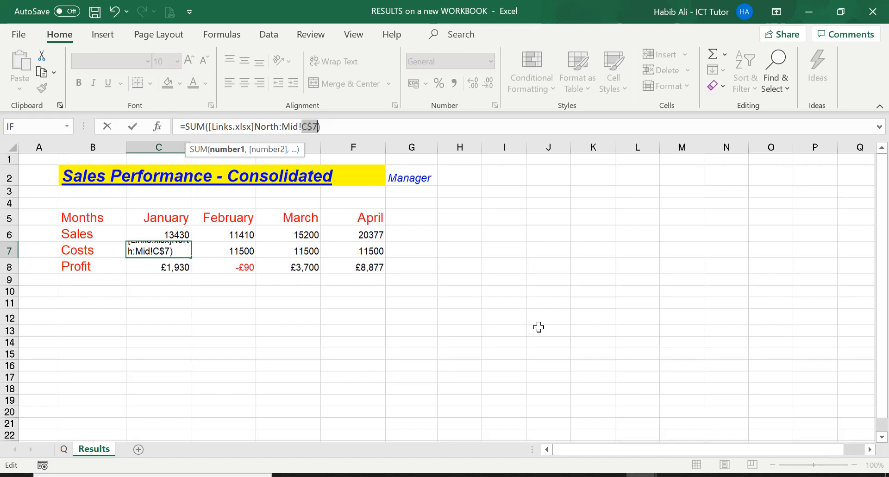
key("F4")
key("F4")
key("Return")
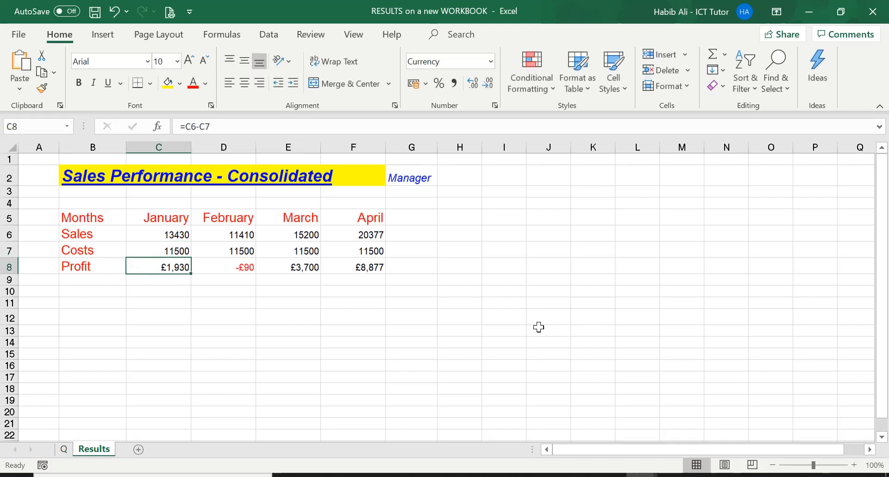
Fill the relative costs formula from C7 across to F7 and check the February formula in D7.
left_click(175, 250)
left_click_drag(190, 258, 376, 250)
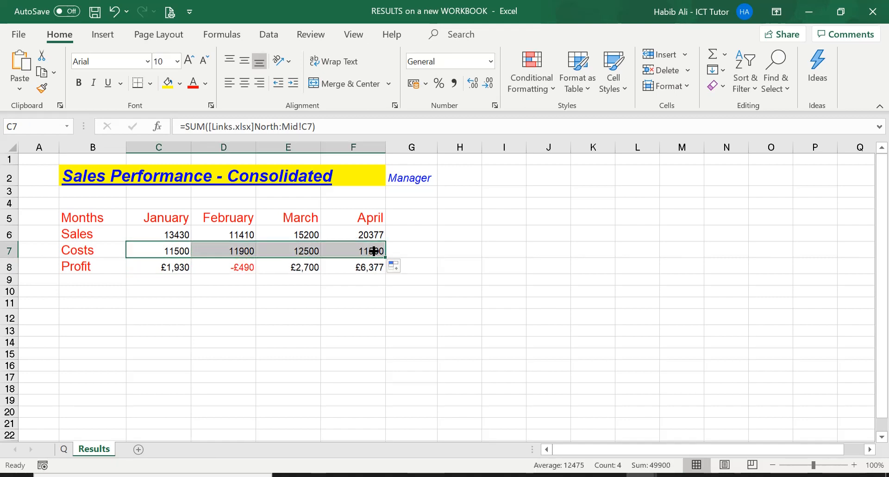
left_click(239, 250)
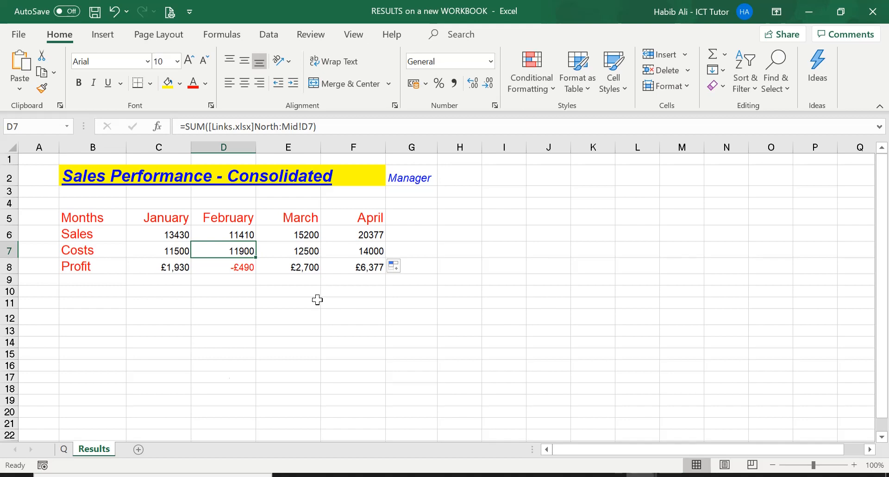
Review the task on the Q sheet and check the January profit formula in C8 of the Results sheet.
left_click(64, 449)
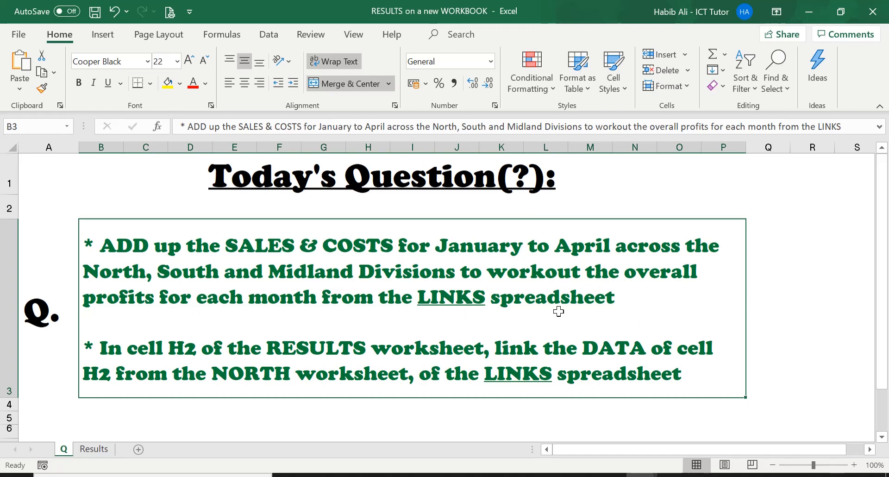
left_click(95, 449)
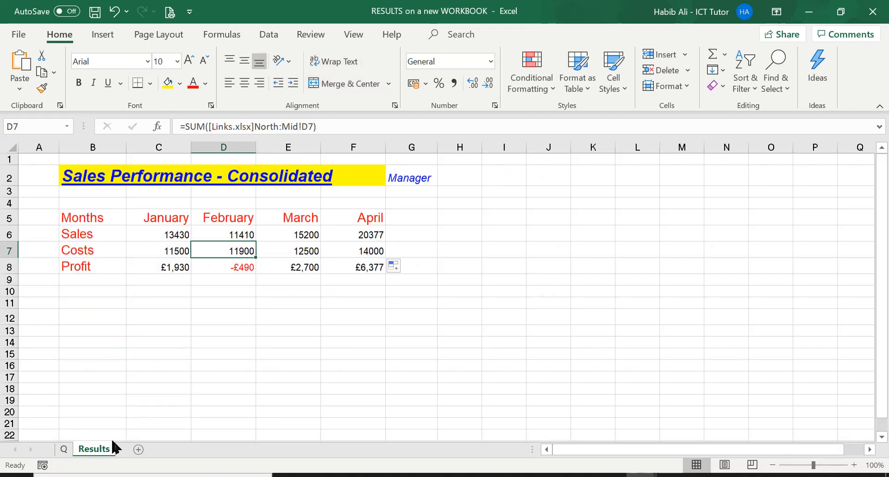
left_click(162, 265)
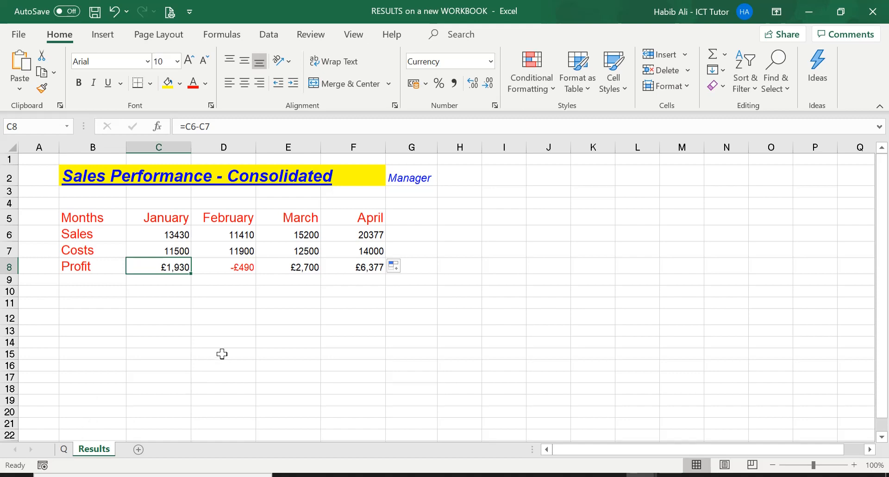
left_click(63, 449)
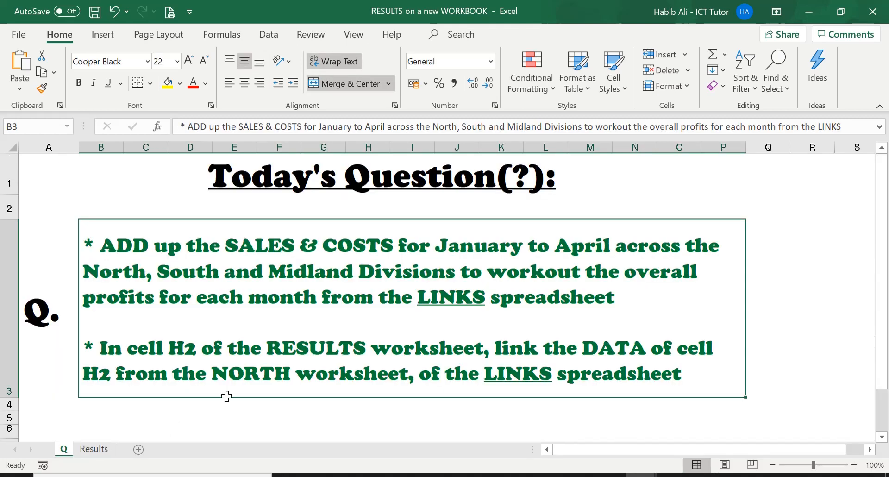
left_click(94, 449)
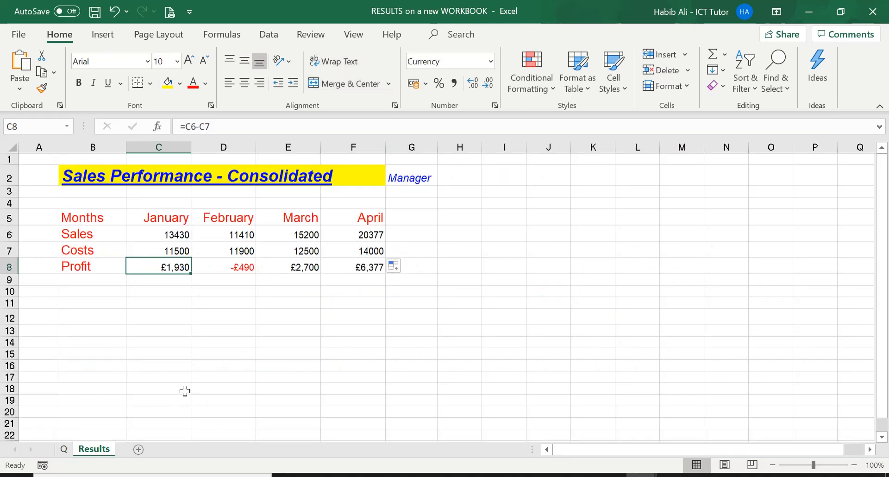
Select the January sales cell C6 and close the Links workbook without saving its changes.
left_click(164, 235)
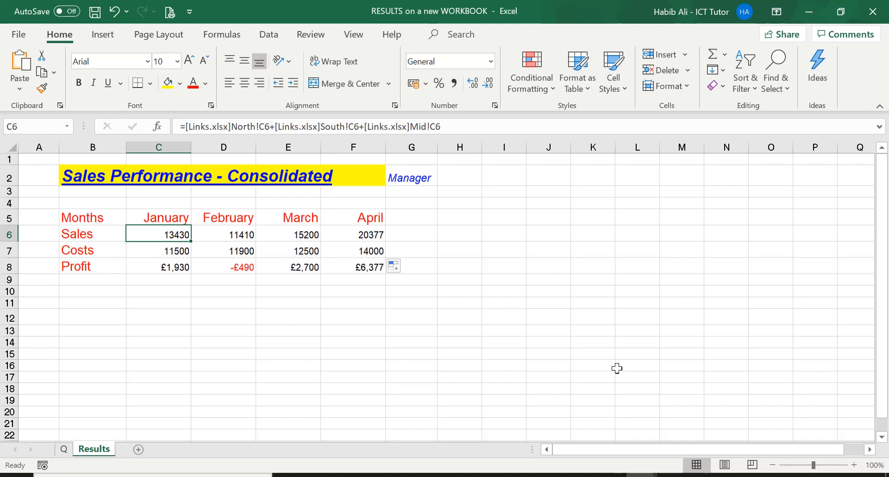
left_click(641, 474)
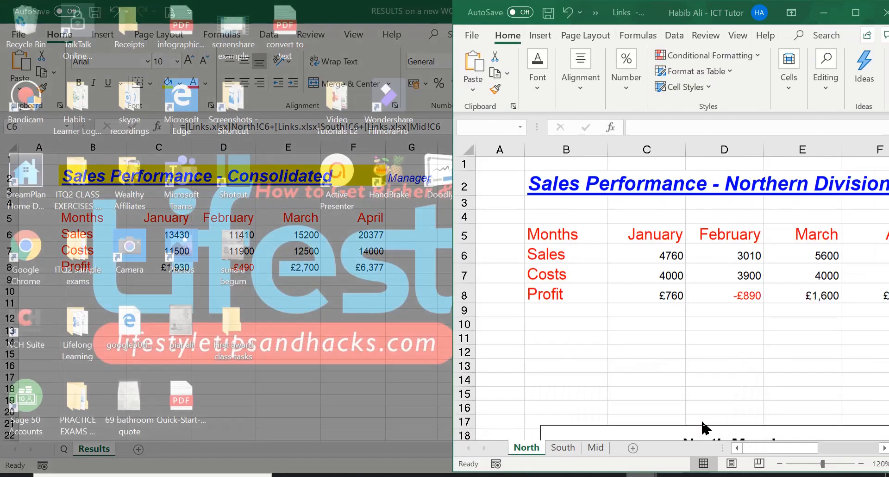
left_click(704, 424)
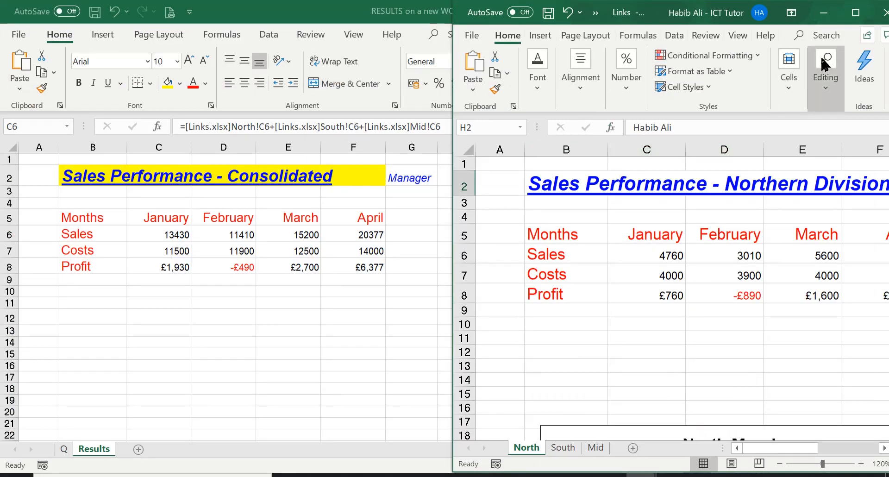
left_click(884, 14)
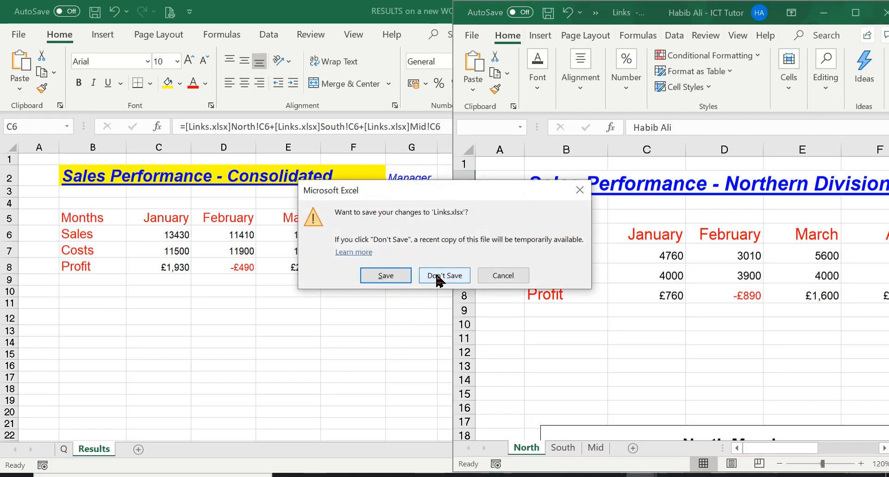
left_click(452, 281)
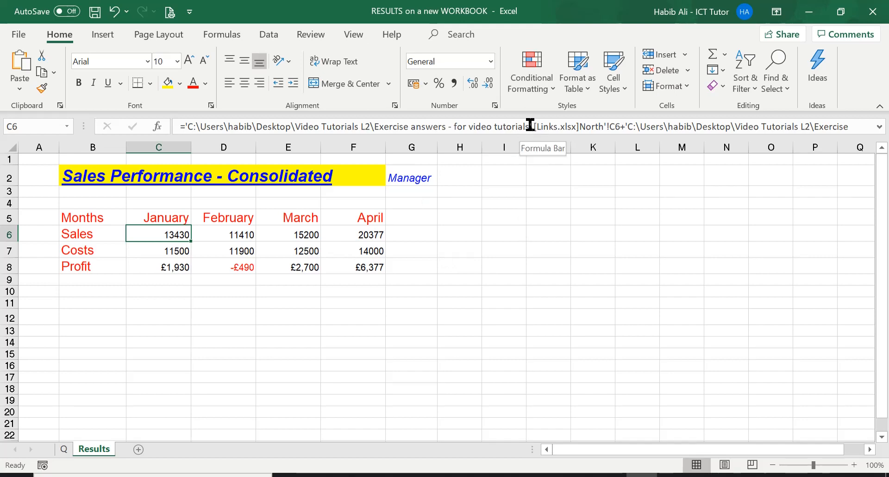
Examine the Links file path in C6's sales formula and compare it with the Exercise answers - for video tutorials folder in File Explorer.
left_click_drag(530, 125, 188, 123)
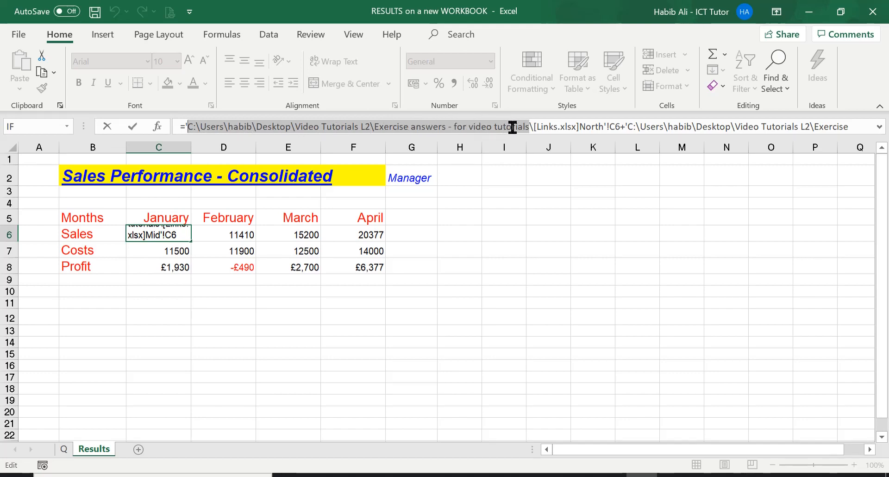
left_click(240, 235)
left_click(170, 234)
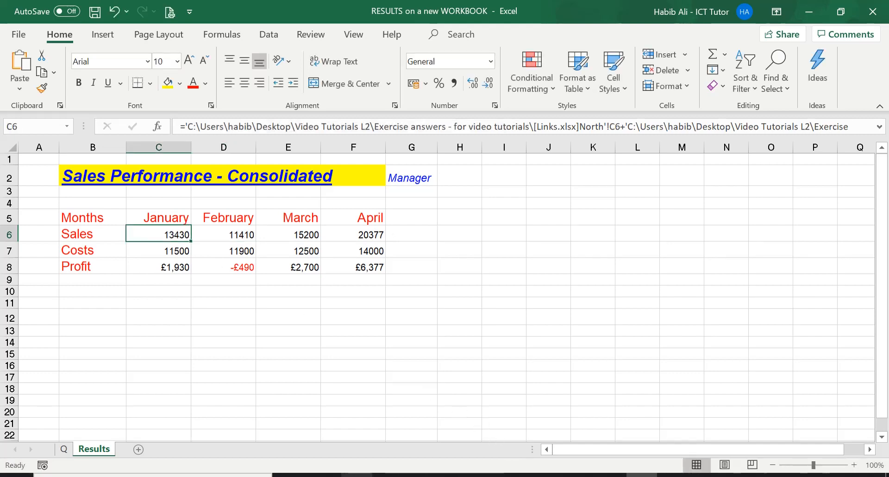
left_click(360, 474)
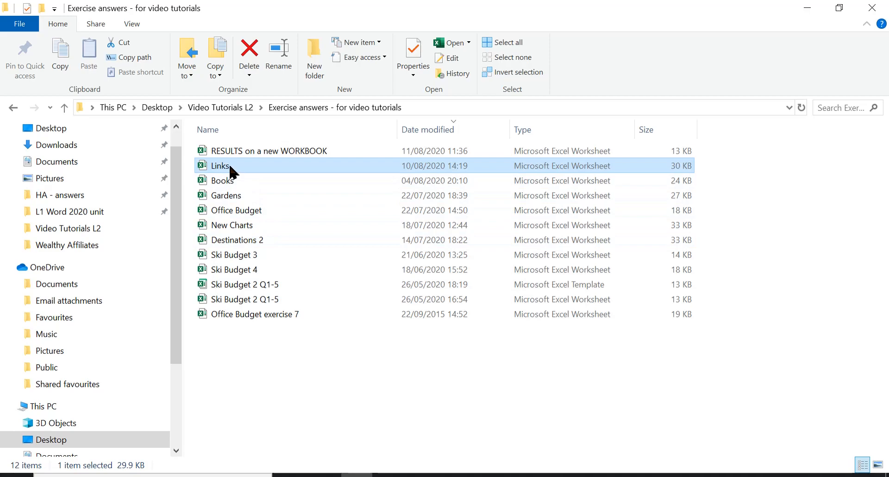
Switch to the Links workbook in Excel and arrange its window side by side with the RESULTS workbook.
key("alt+Tab")
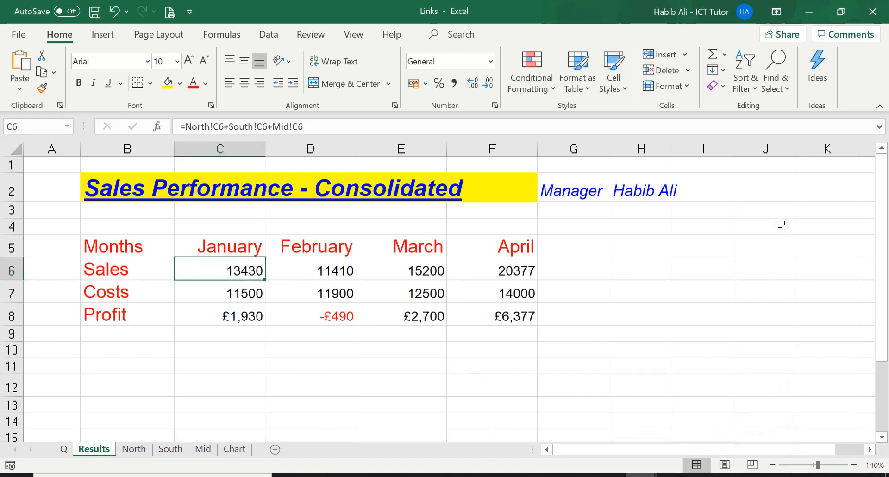
left_click(840, 13)
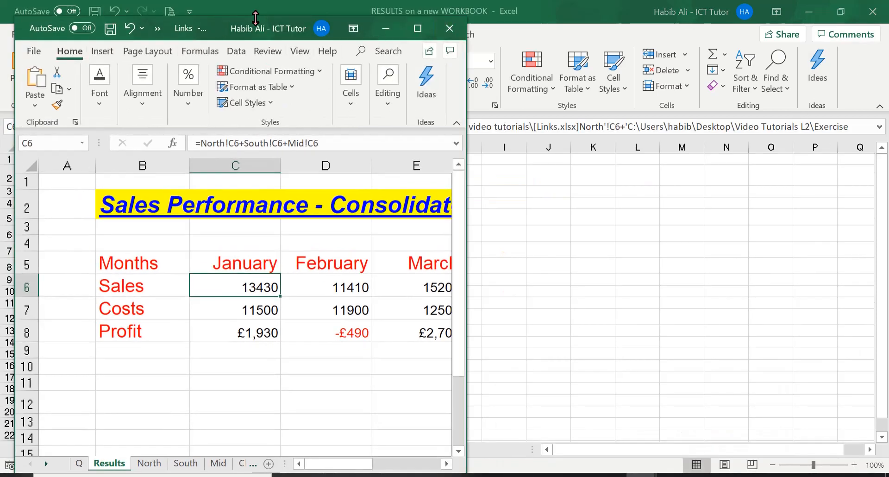
left_click_drag(248, 27, 681, 1)
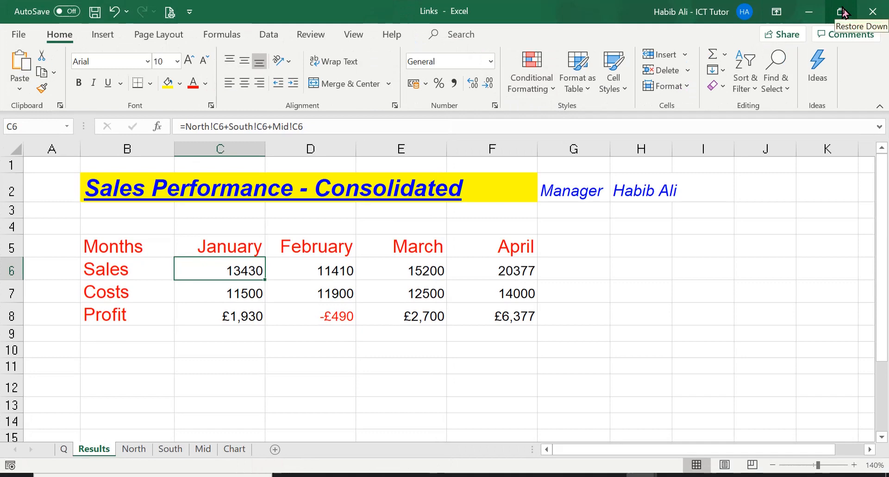
left_click(841, 11)
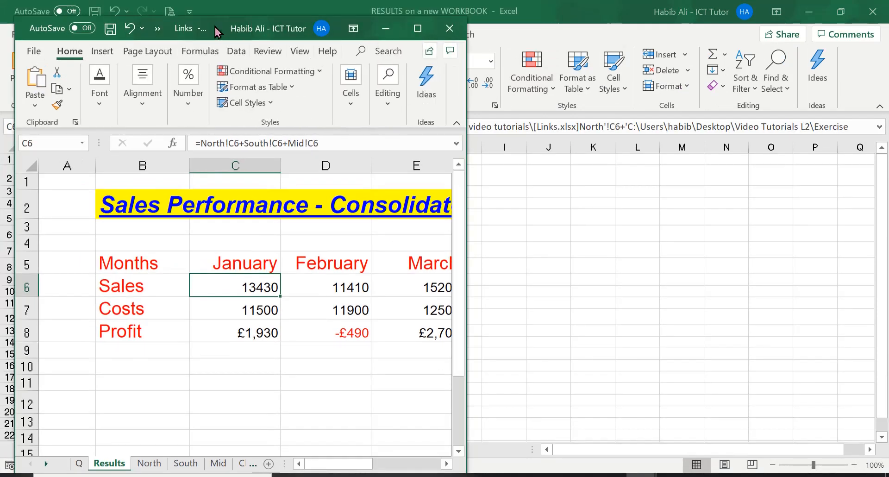
left_click_drag(259, 10, 636, 5)
left_click(323, 314)
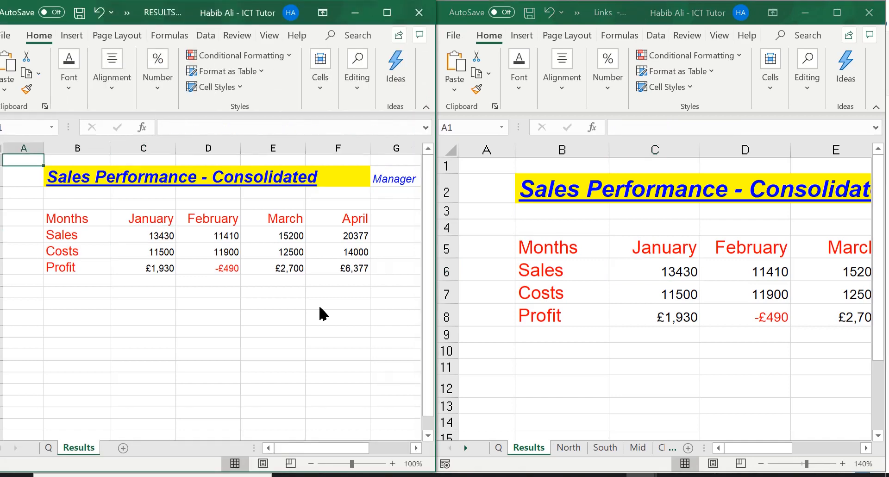
Check how the January sales and costs formulas in C6 and C7 of RESULTS reference the open Links workbook.
left_click(151, 232)
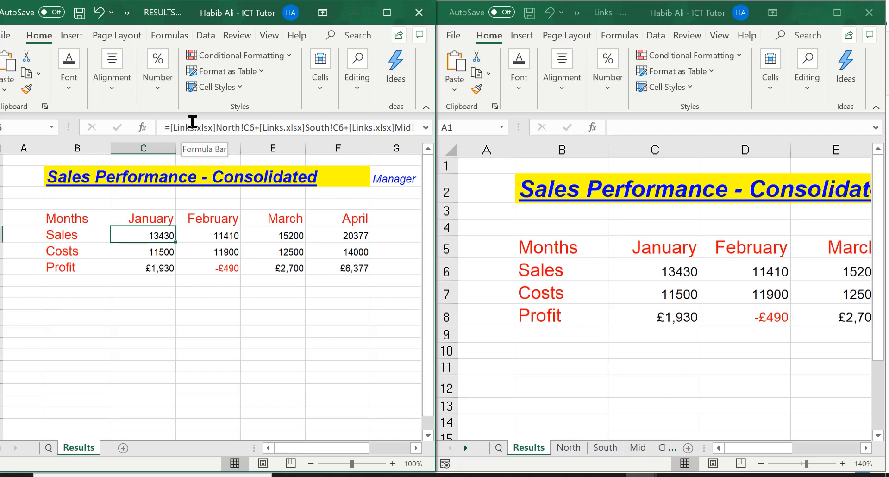
left_click(159, 250)
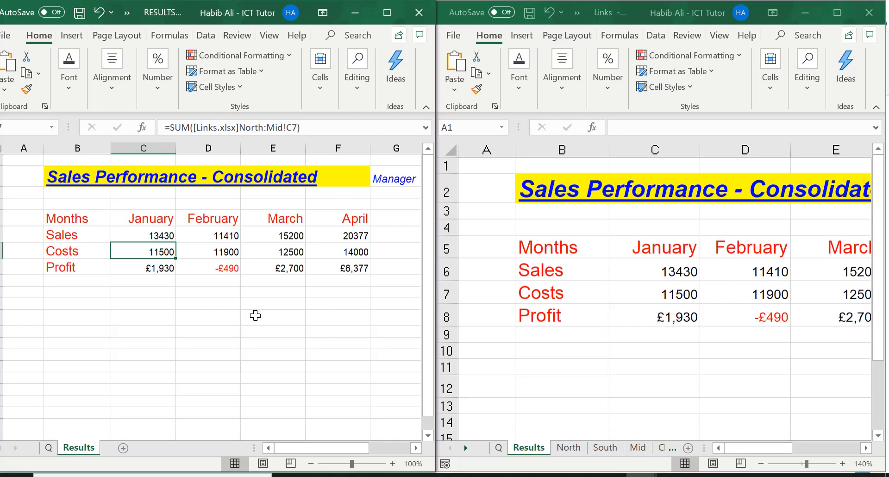
key("ctrl+Home")
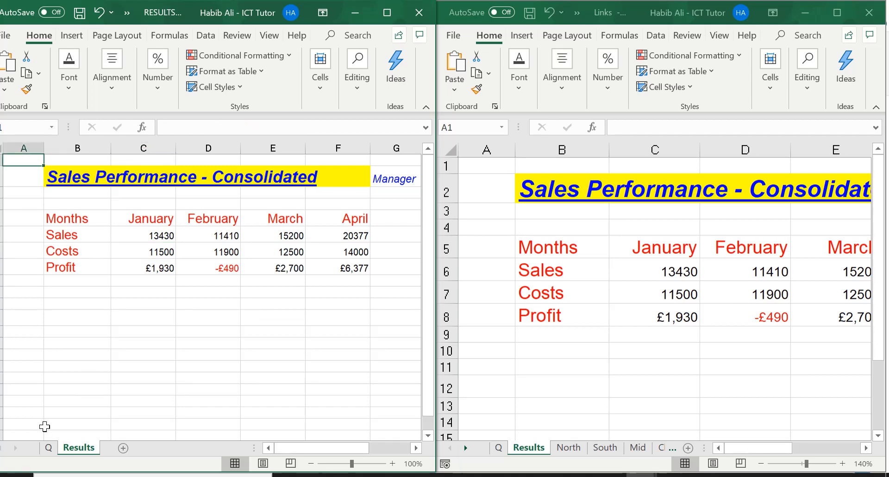
Review the H2 linking task on the Q sheet in the maximized RESULTS workbook, and return to the Results sheet.
left_click(48, 447)
left_click(387, 12)
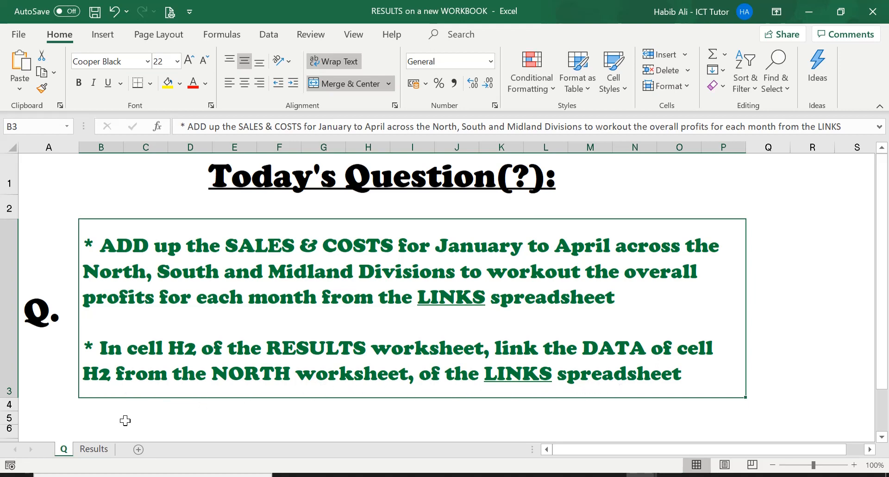
left_click(94, 449)
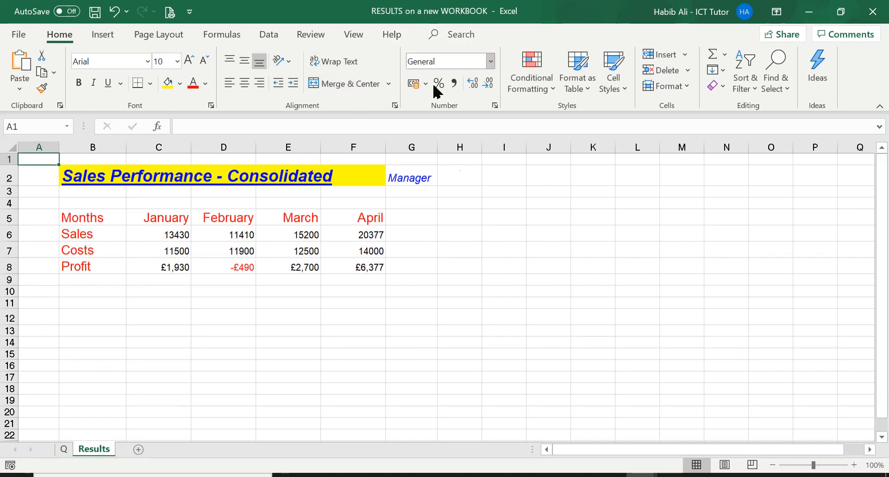
Locate the manager's name in H2 of the North sheet in Links and autofit column H to it.
left_click(462, 174)
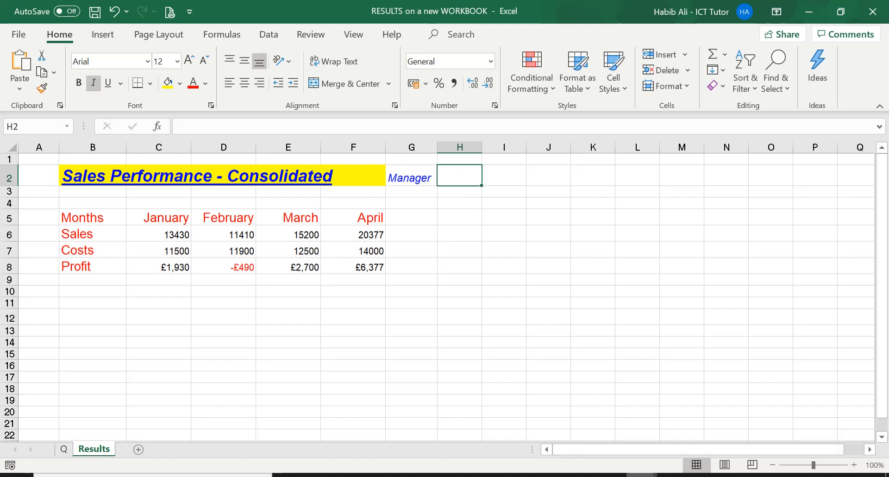
mouse_move(642, 475)
left_click(716, 427)
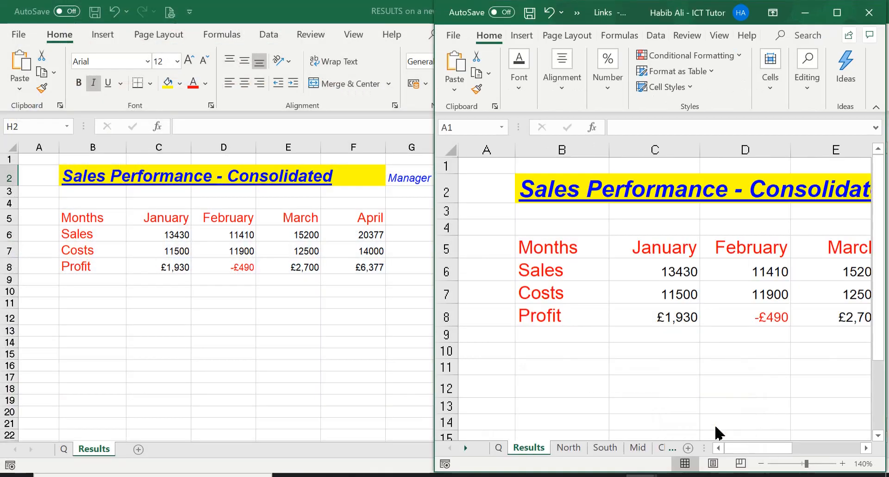
left_click(572, 447)
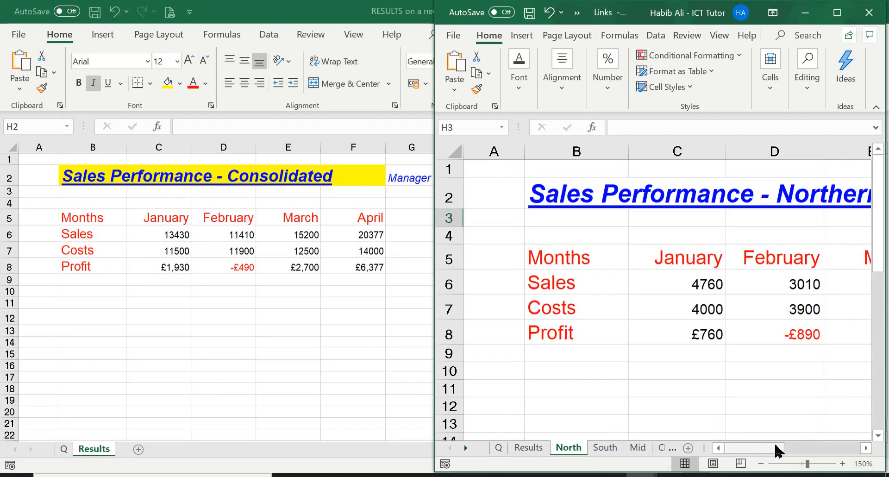
left_click(866, 448)
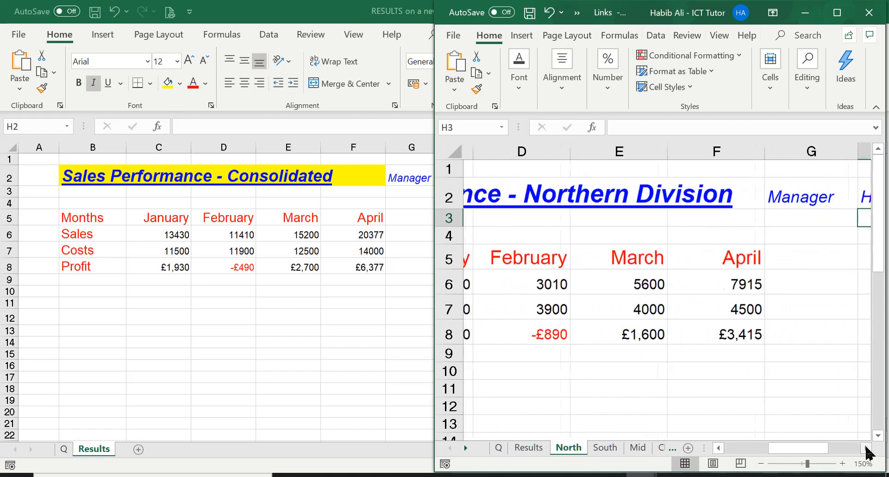
left_click(790, 191)
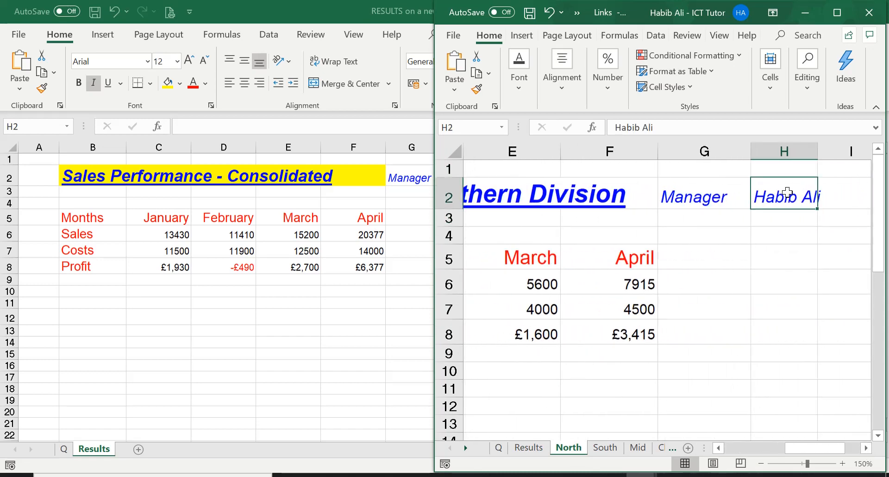
double_click(818, 151)
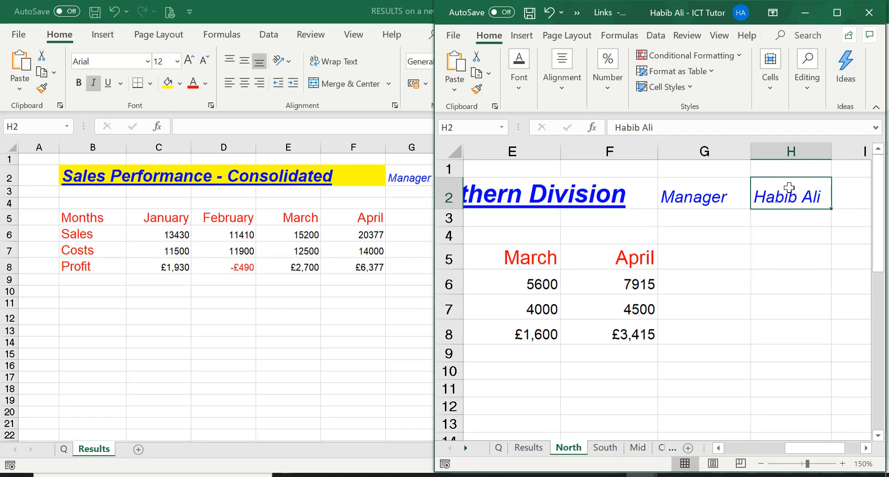
Link H2 of the Results sheet to H2 on the North sheet of Links.xlsx and widen column H to fit the name.
key("super+Up")
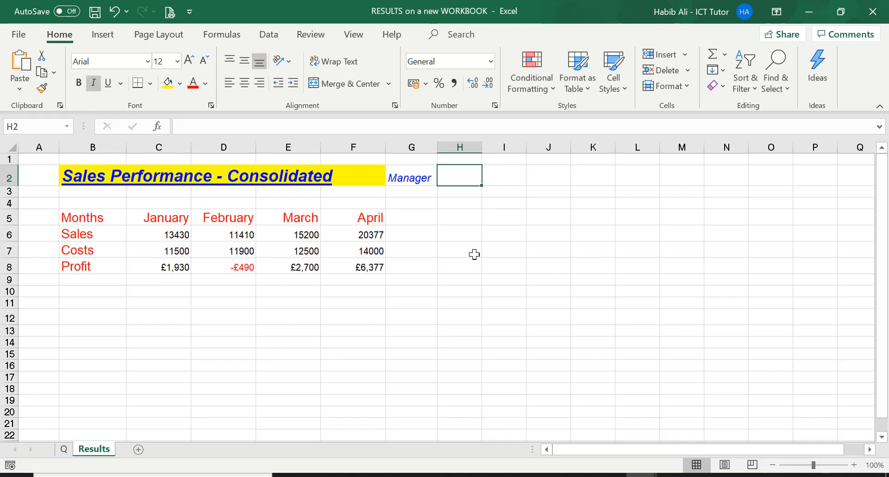
type("=")
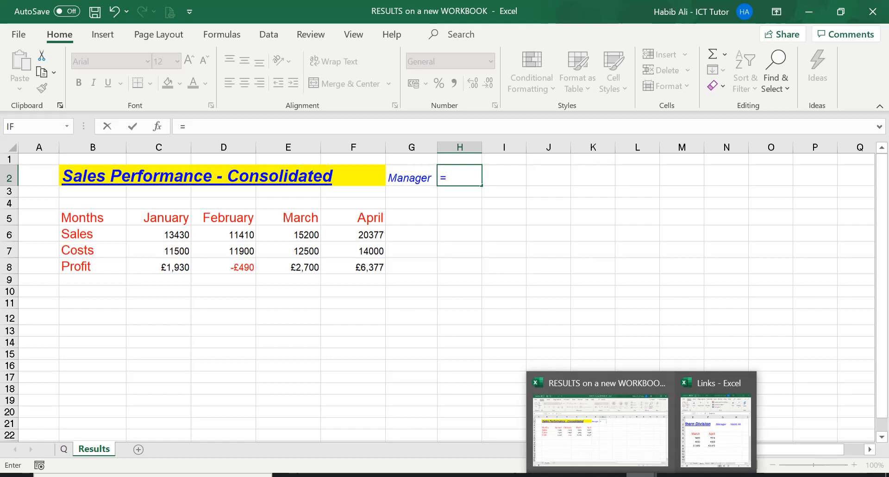
mouse_move(672, 475)
mouse_move(641, 474)
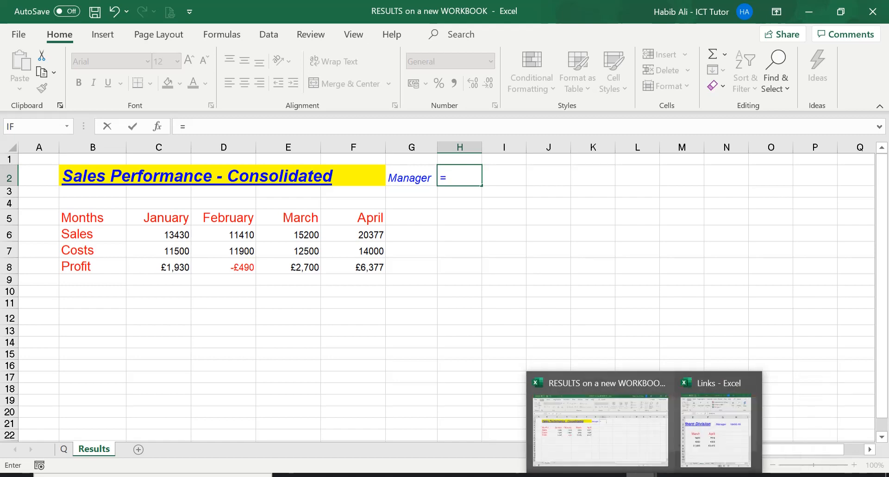
left_click(706, 409)
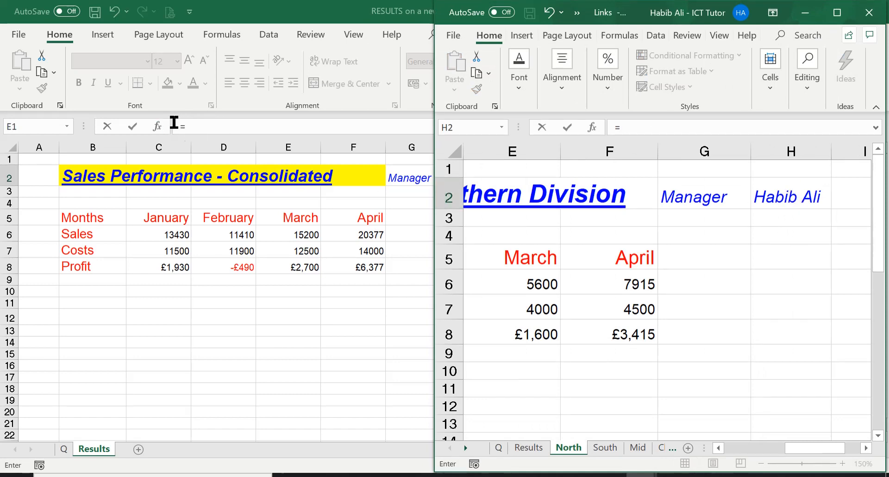
left_click(793, 192)
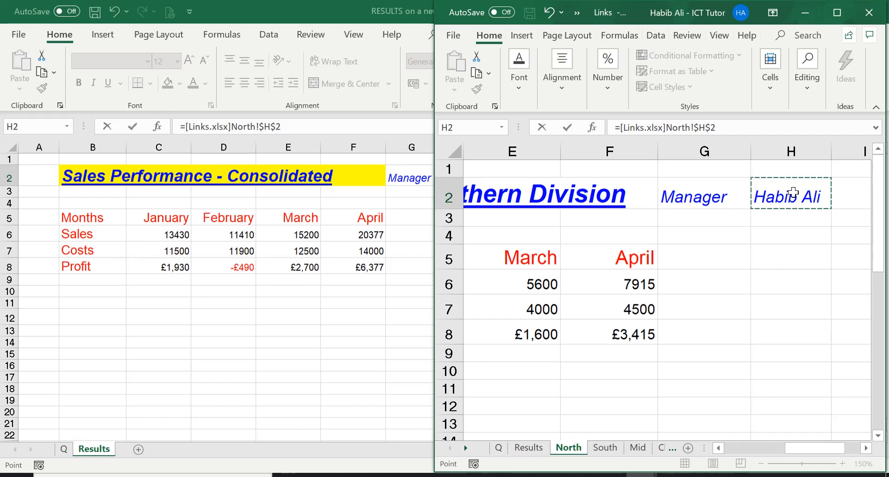
key("Return")
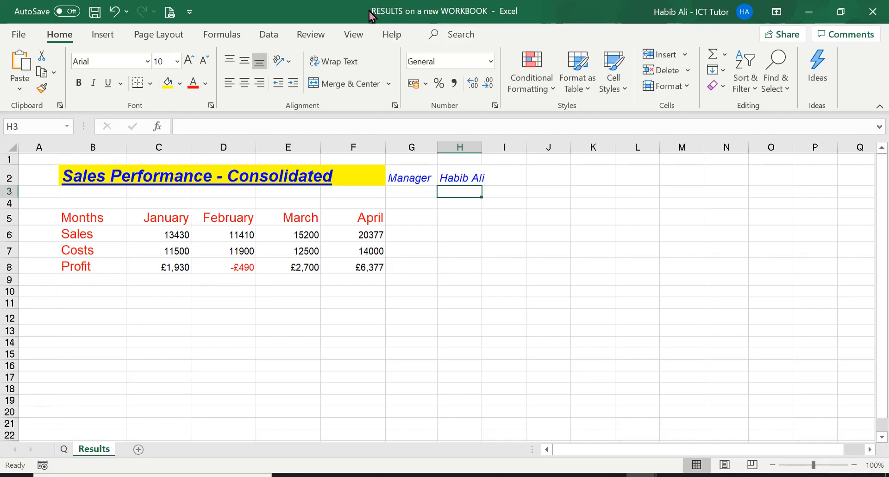
left_click(457, 175)
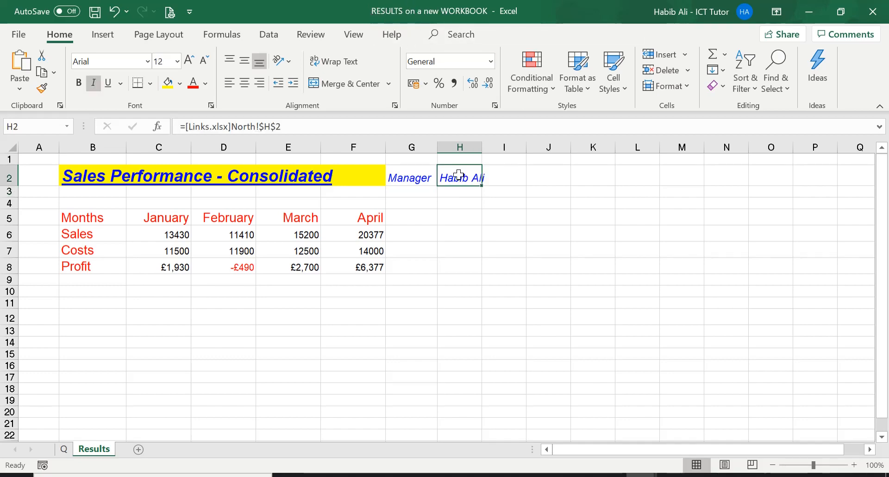
left_click_drag(481, 148, 490, 148)
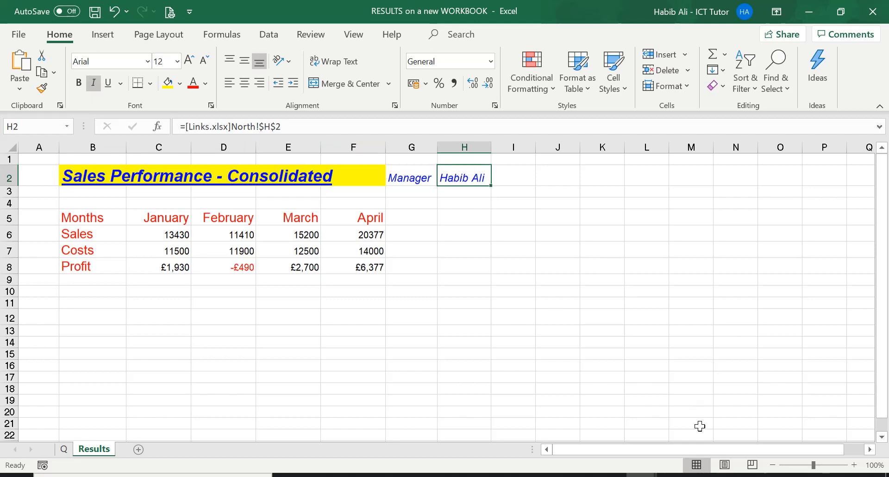
Replace the manager's name in H2 of the North sheet in Links with a different first name.
left_click(674, 475)
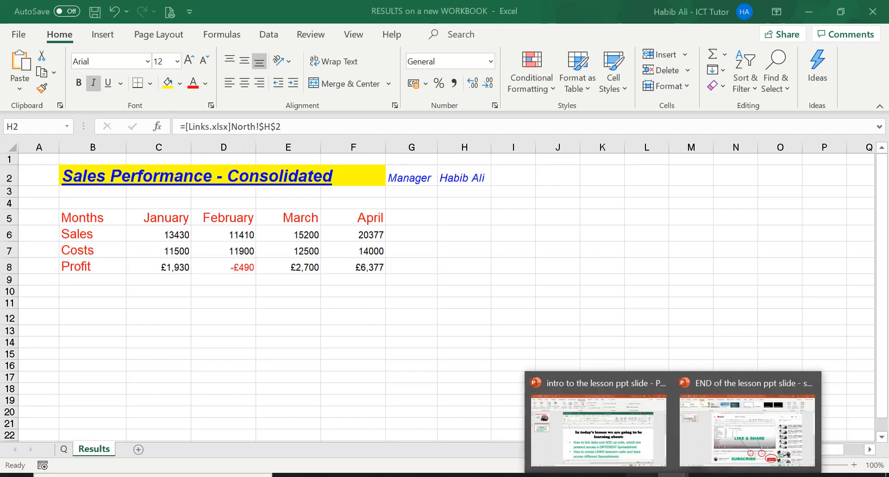
mouse_move(646, 475)
left_click(708, 433)
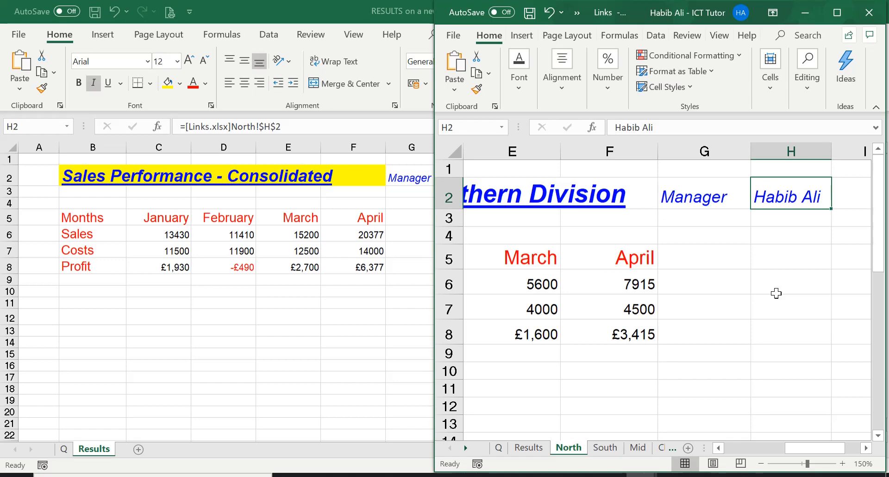
type("jASON")
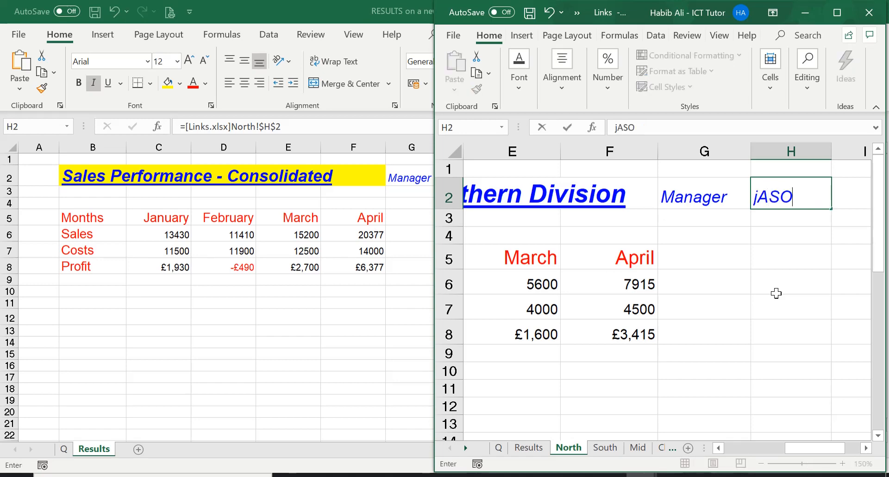
key("BackSpace")
key("BackSpace")
key("BackSpace")
key("BackSpace")
key("BackSpace")
key("Caps_Lock")
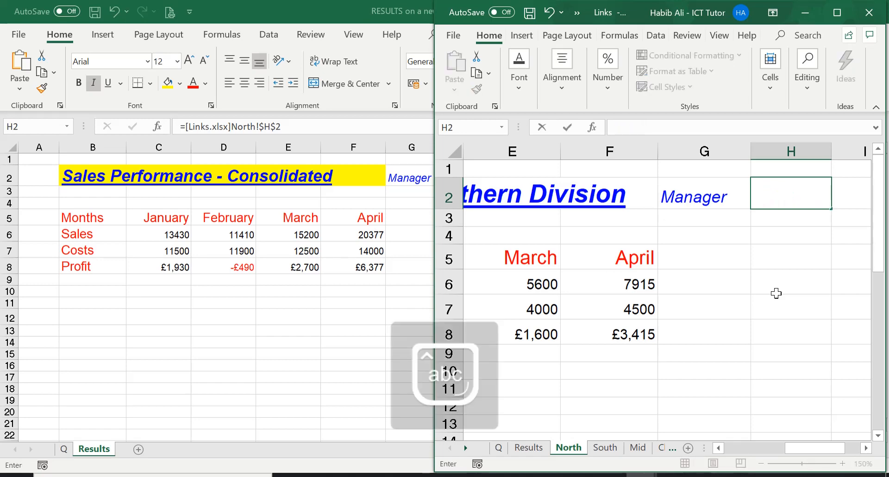
type("Jason")
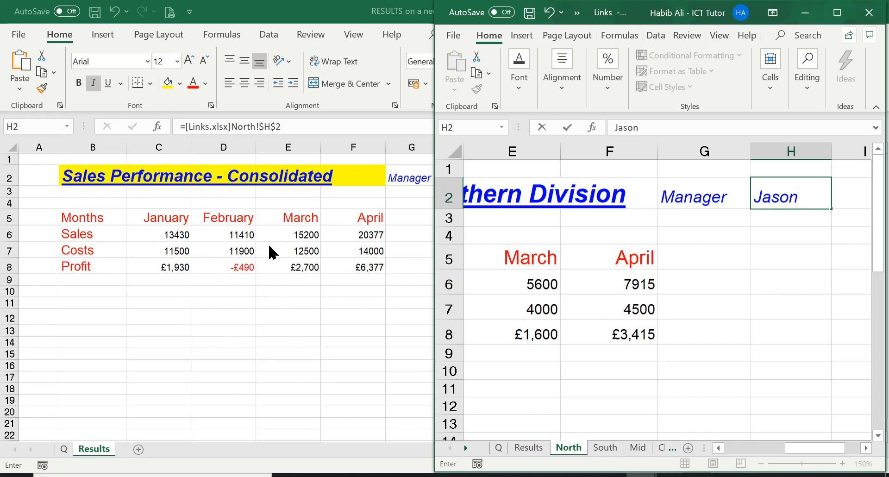
key("Return")
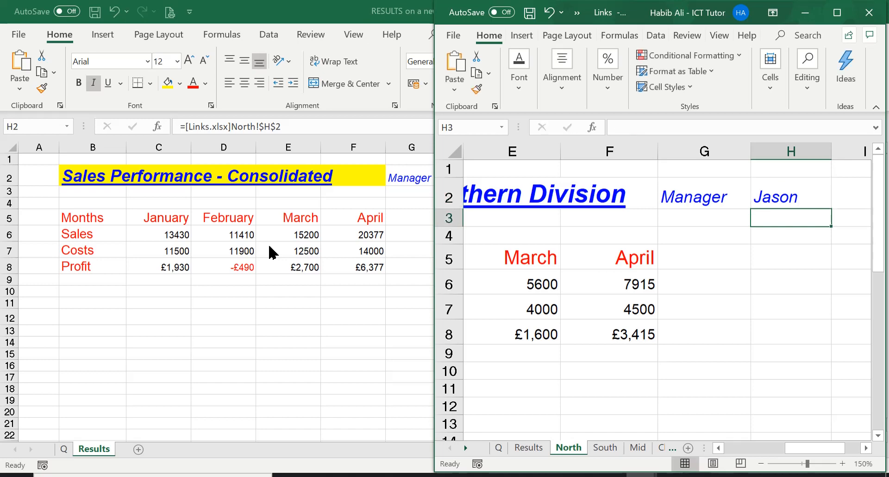
Check the linked manager cell H2 in RESULTS and the January sales and costs formulas in C6 and C7.
key("ctrl+Tab")
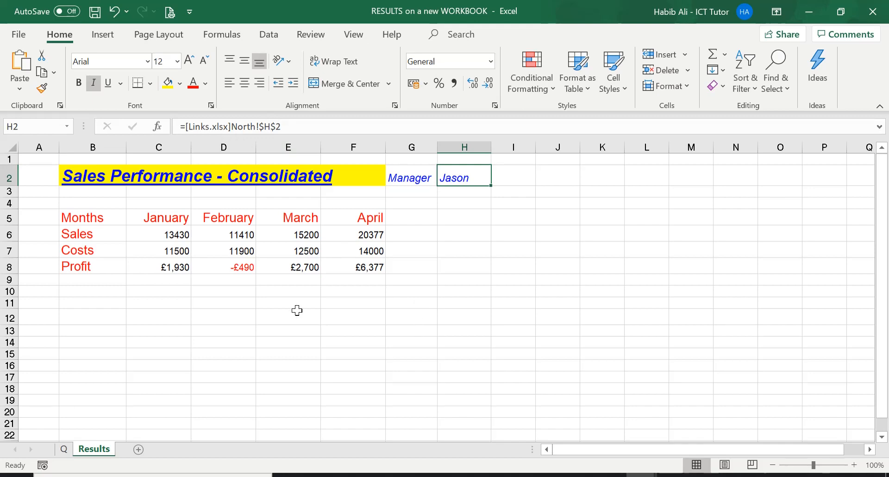
left_click(161, 233)
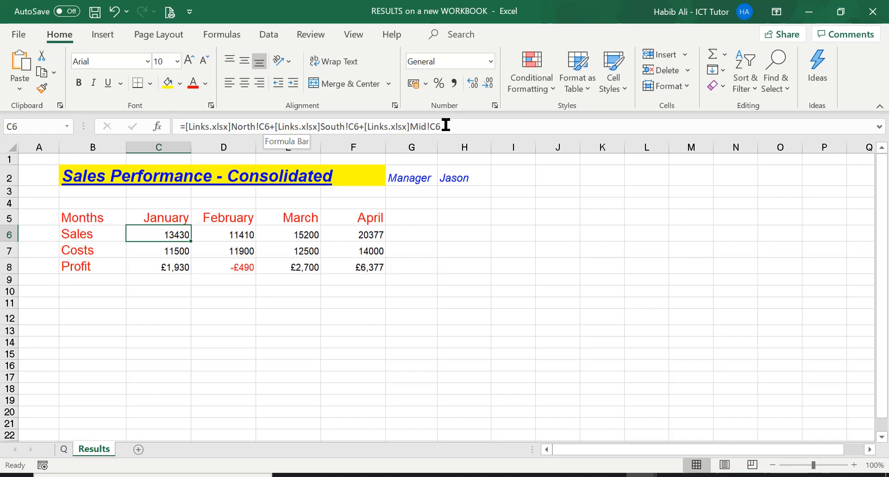
left_click(169, 250)
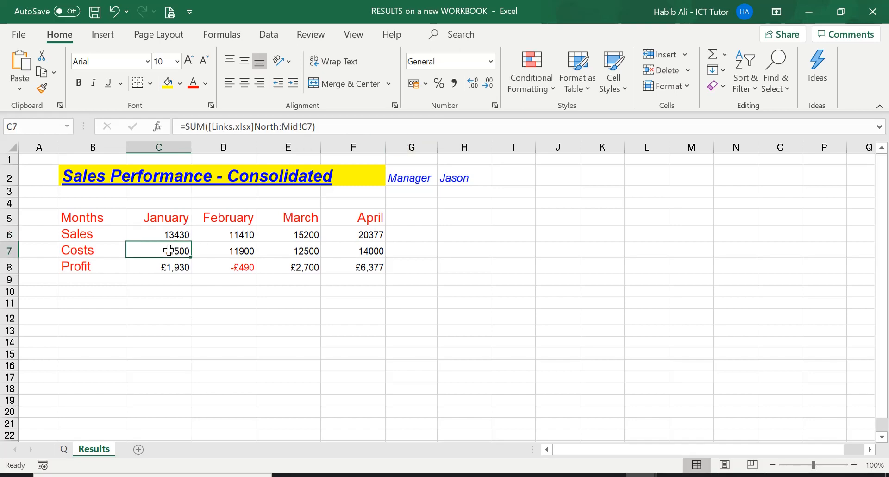